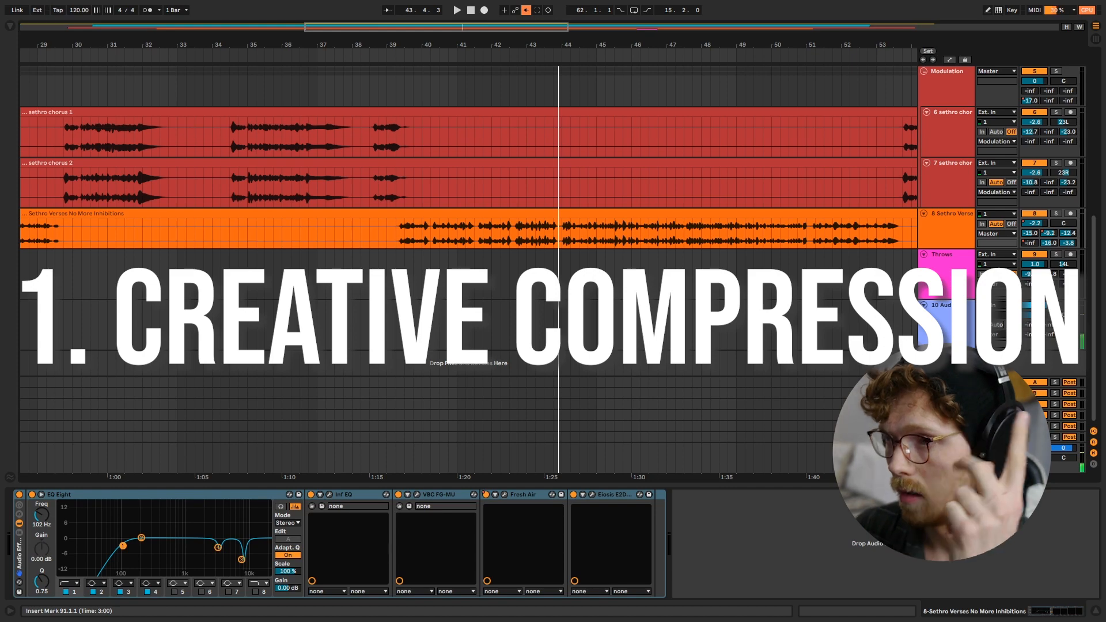
- In the mixer, bypass the effect rack on the verse vocal track and solo that track together with 10 Audio
left_click(1095, 42)
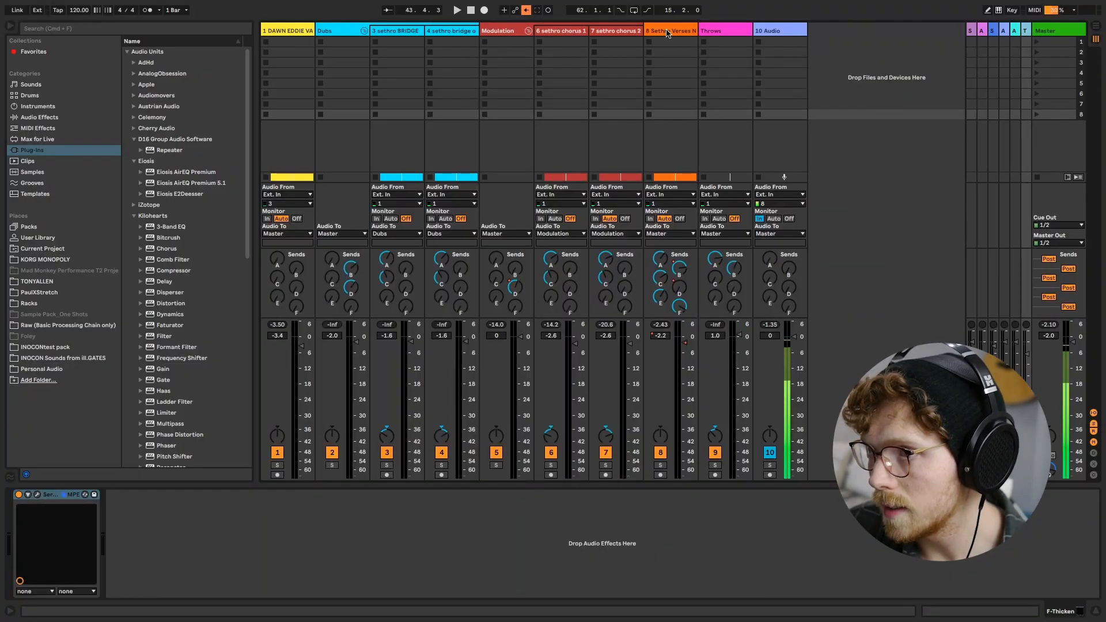
left_click(667, 31)
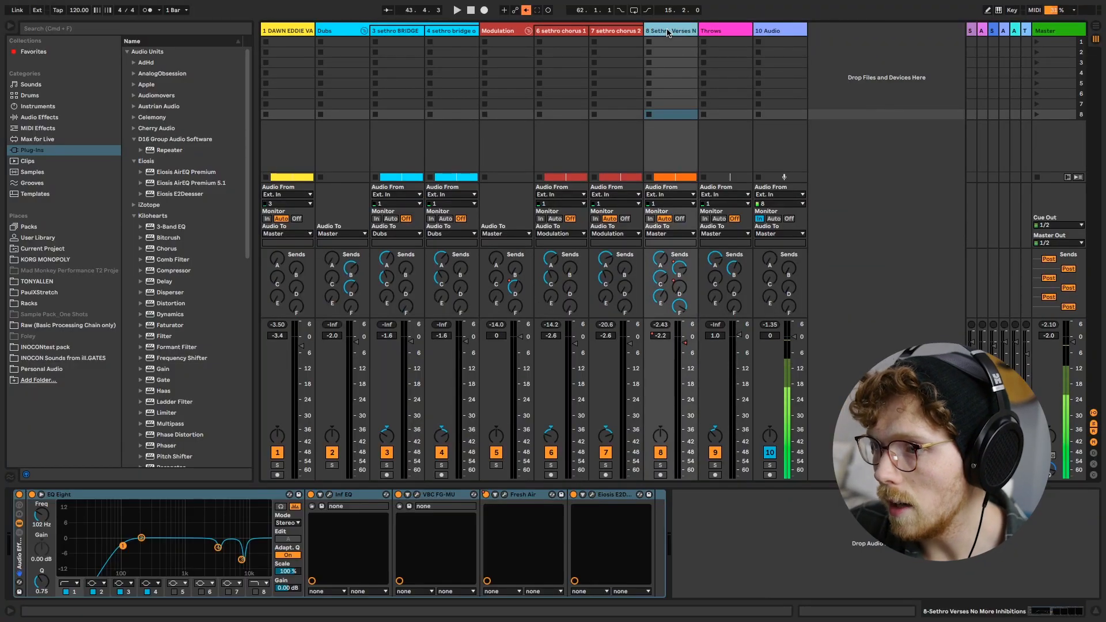
left_click(19, 494)
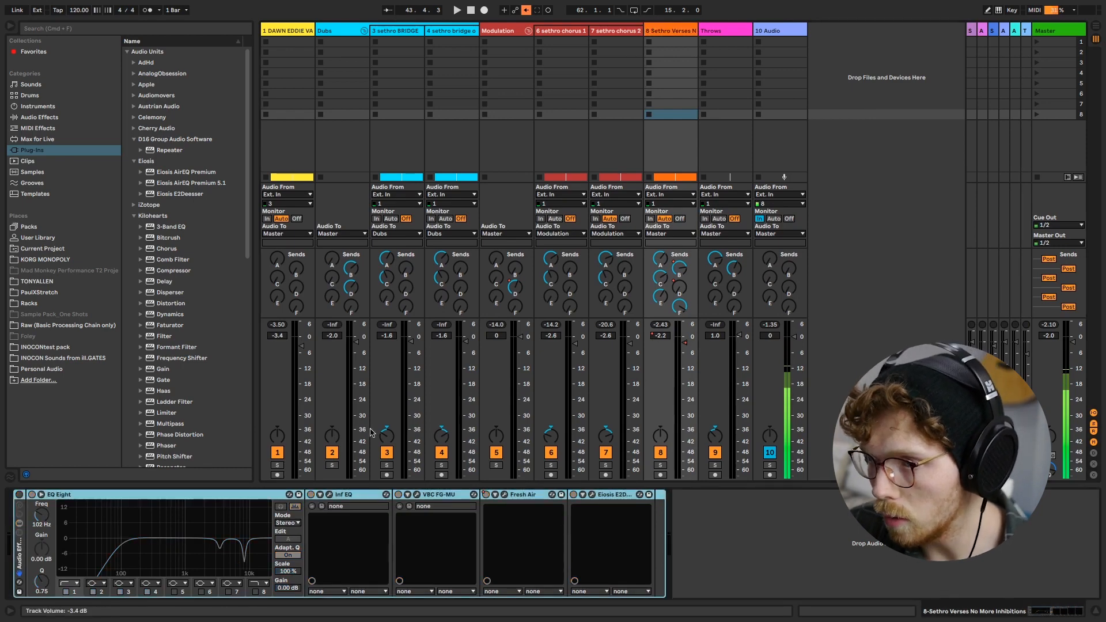
left_click(661, 465)
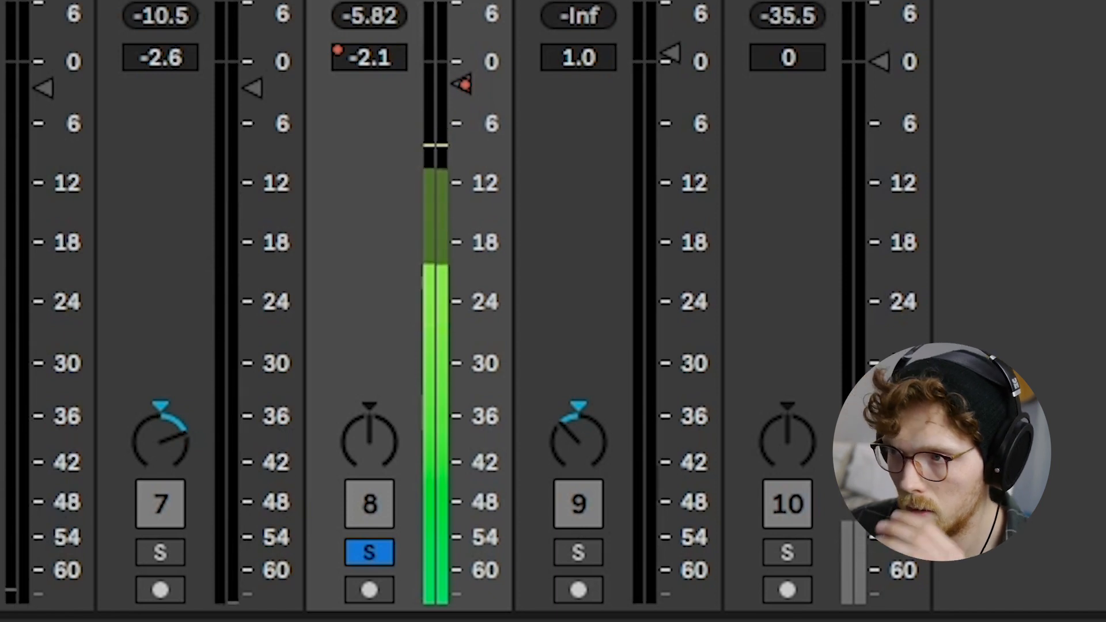
left_click(789, 554)
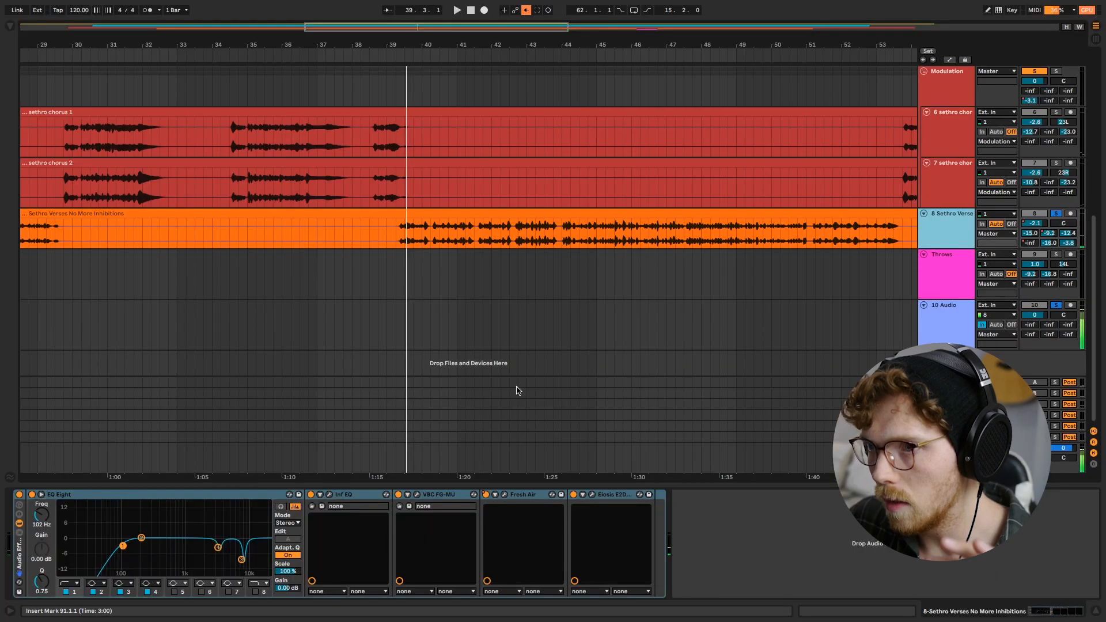
- Play the verse vocal and compare it with the whole effect rack bypassed and active, ending with the rack active
left_click(19, 494)
key("space")
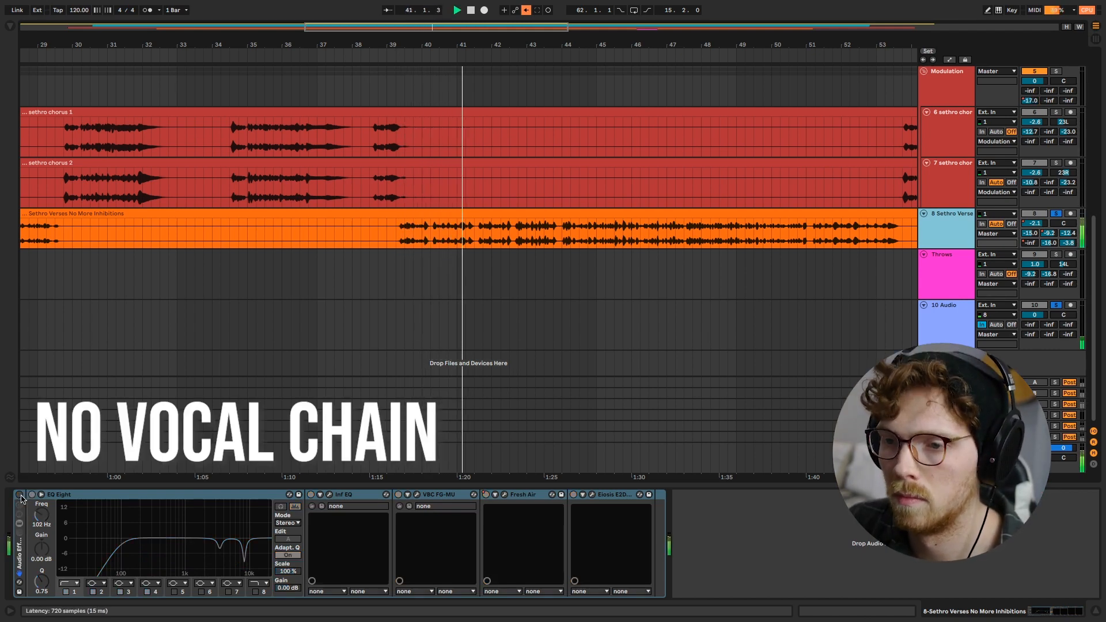
left_click(20, 495)
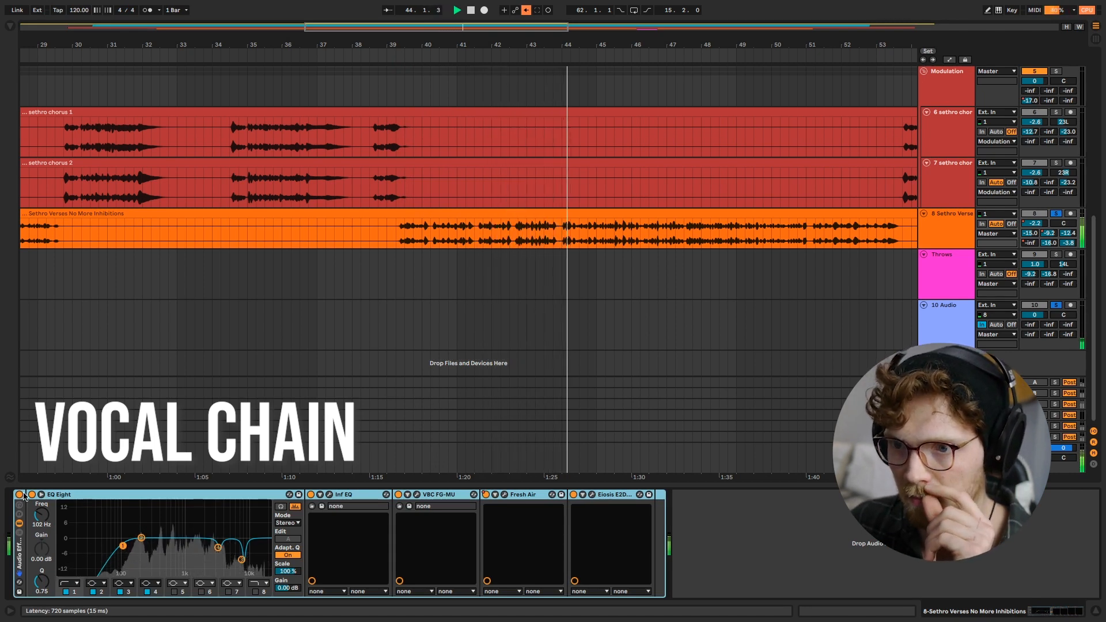
left_click(20, 495)
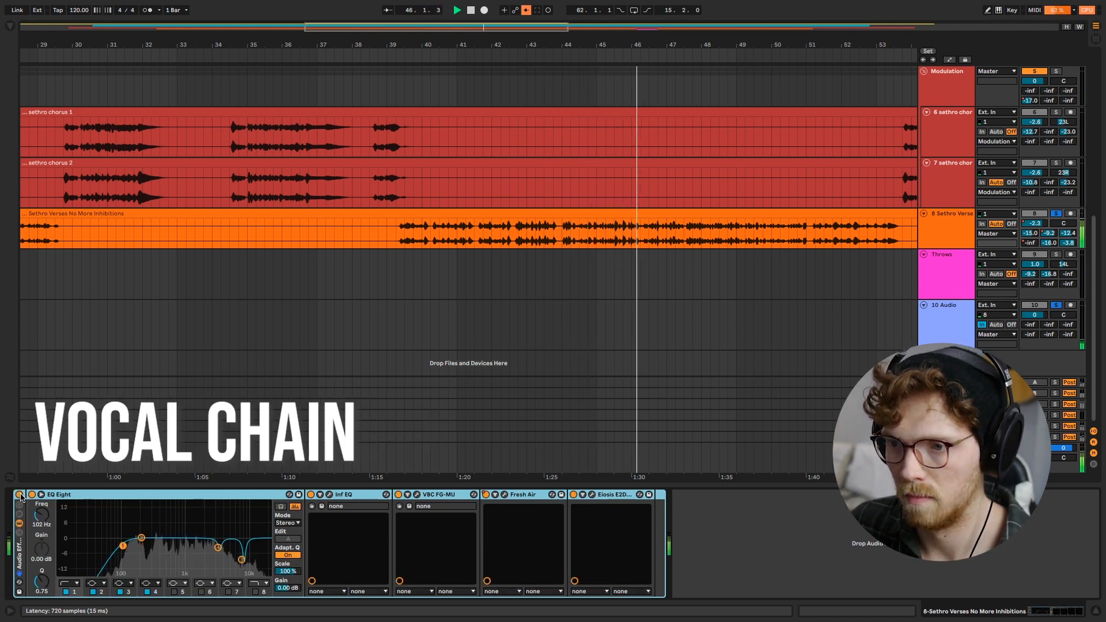
left_click(19, 494)
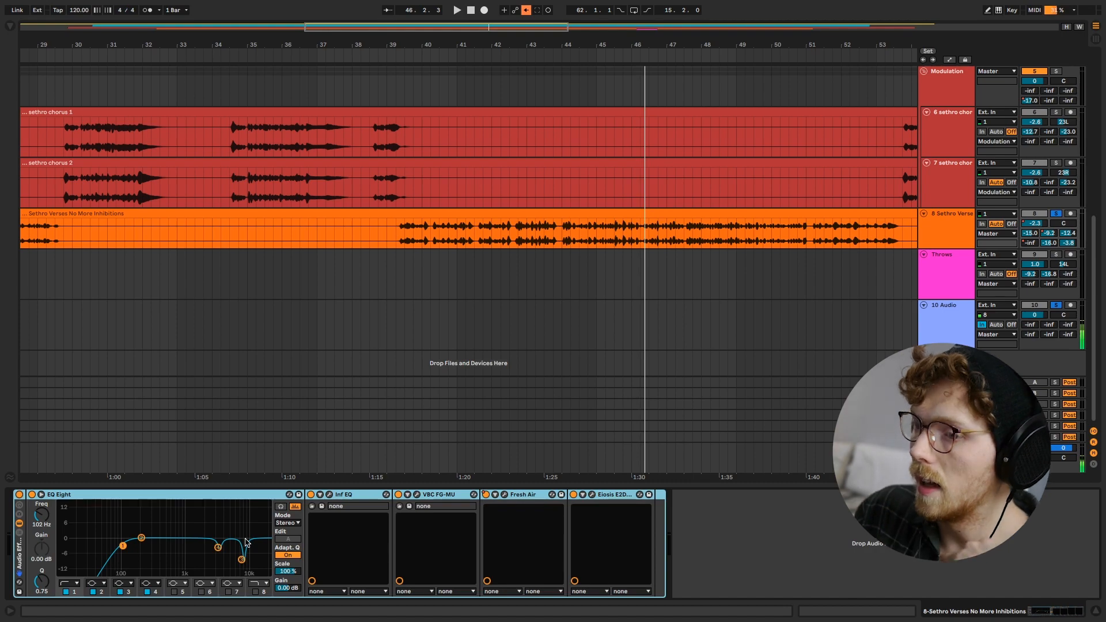
- Open the Inf EQ plug-in and examine its 200 Hz boost, low-cut and 2.14 kHz bands while the verse vocal plays
left_click(503, 495)
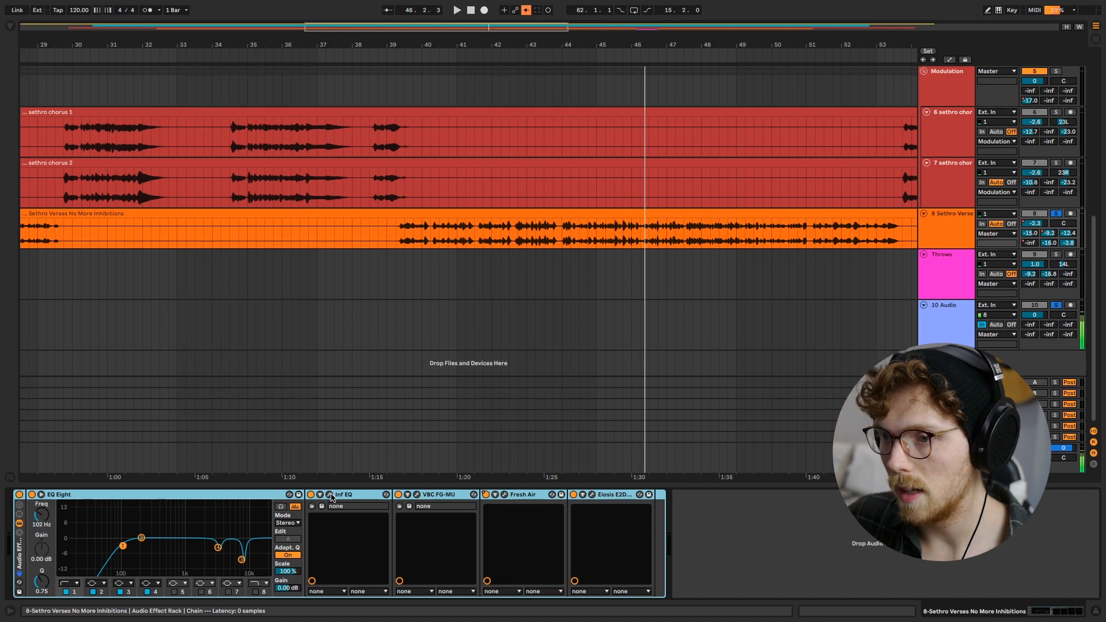
left_click(330, 495)
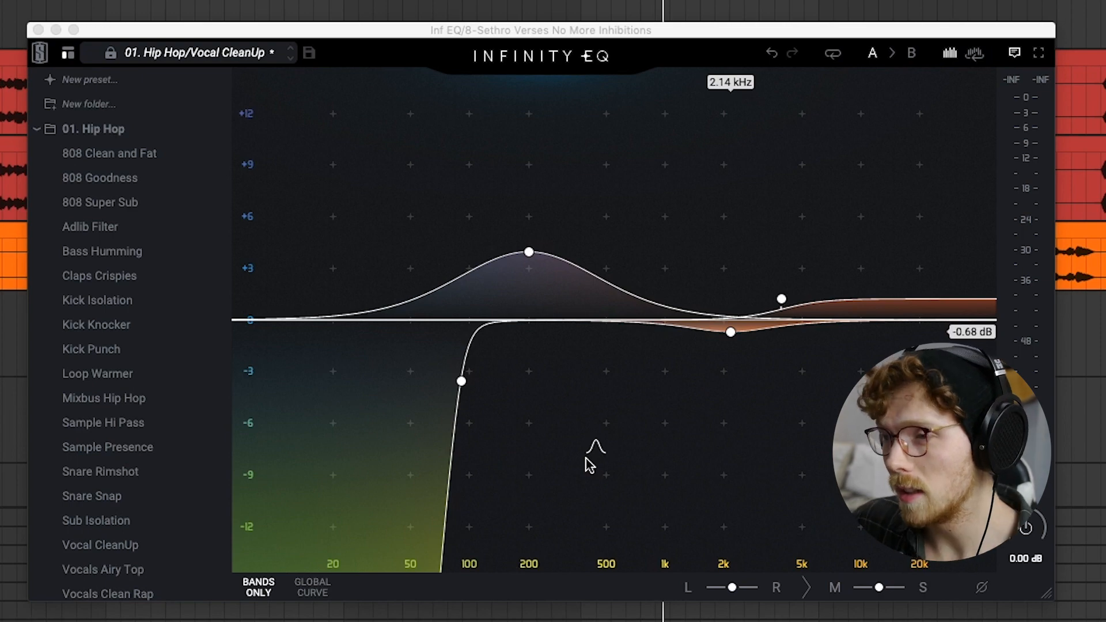
left_click_drag(505, 30, 564, 169)
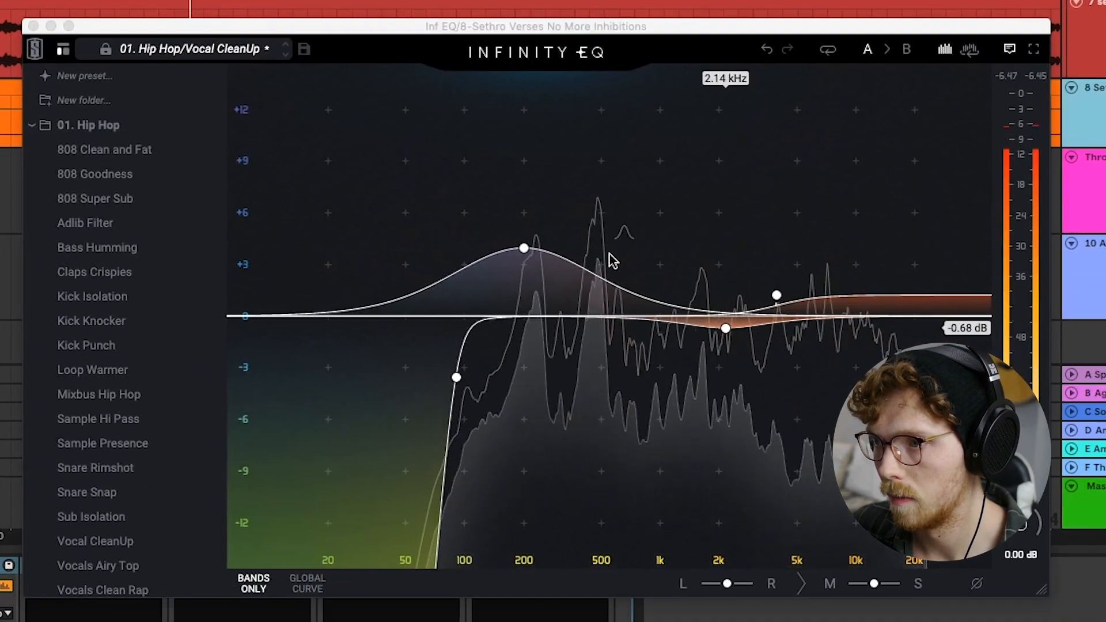
left_click(523, 248)
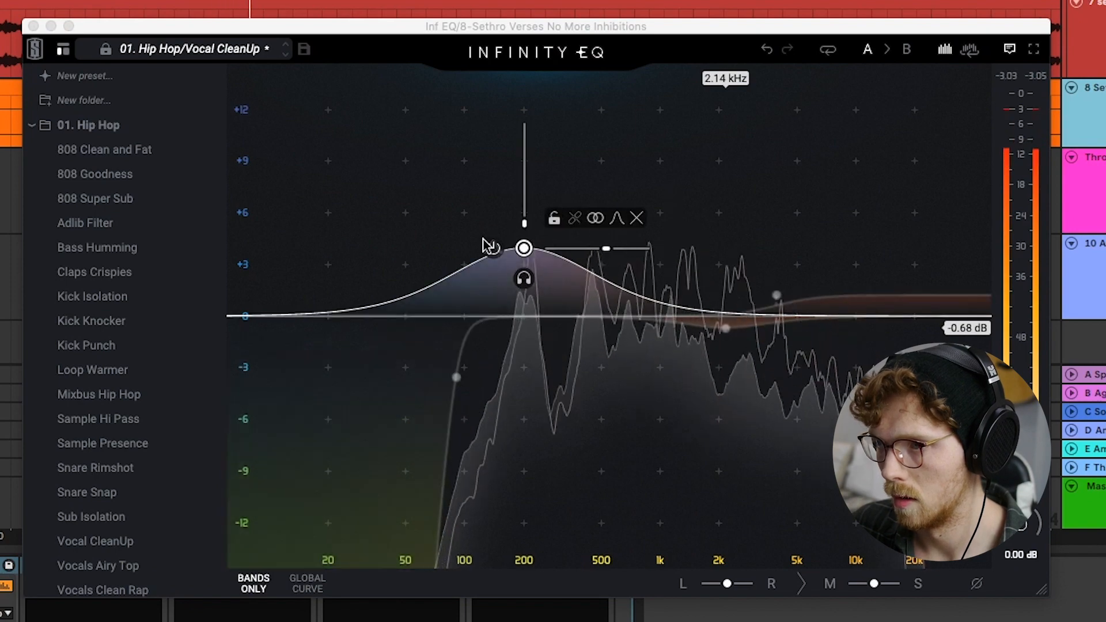
left_click(456, 378)
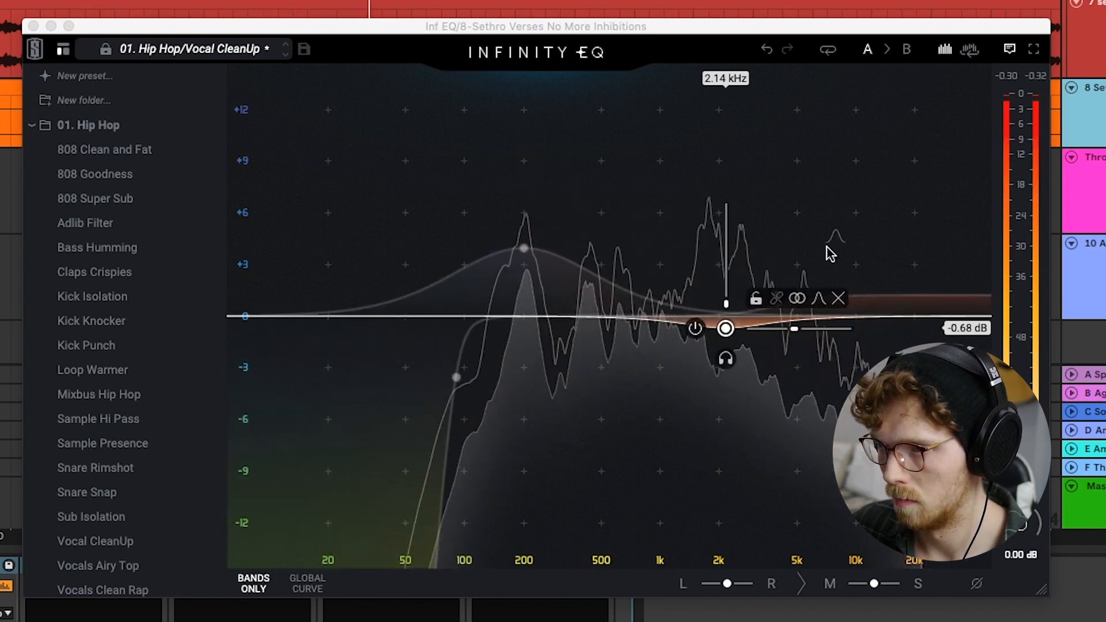
left_click(726, 328)
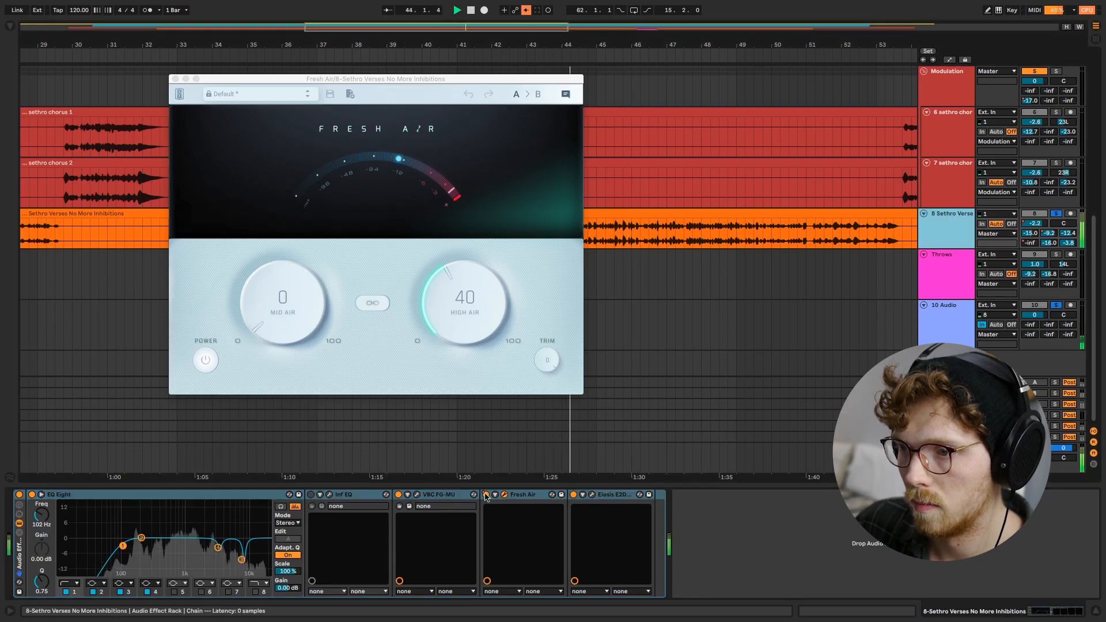
- Compare the vocal with Fresh Air and Inf EQ bypassed and enabled, ending with both enabled, and open the Eiosis E2Deesser
left_click(486, 495)
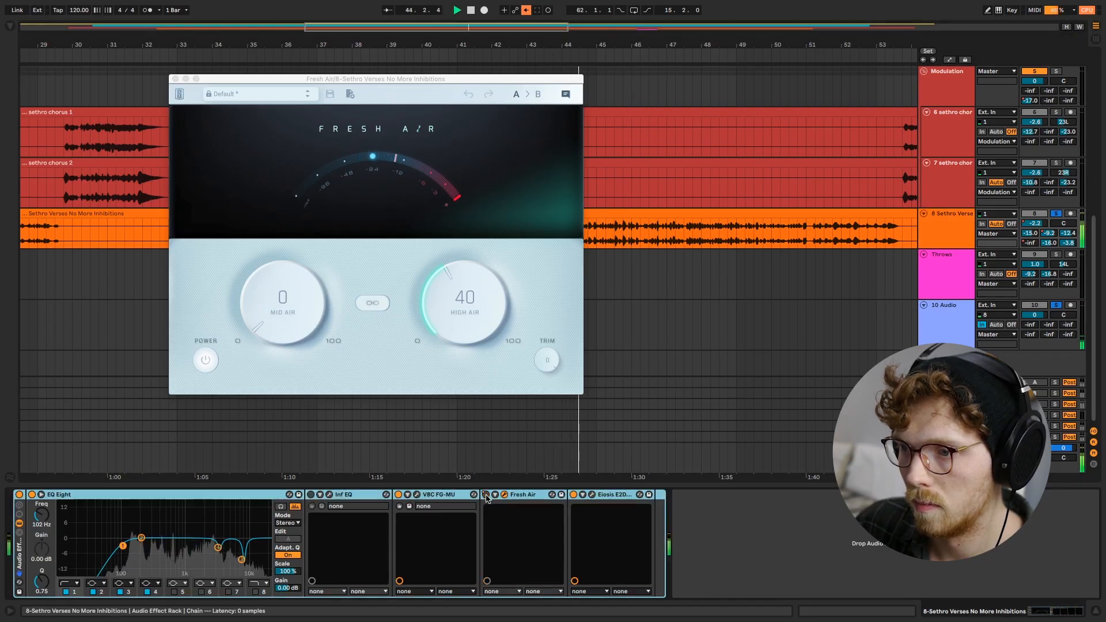
left_click(311, 495)
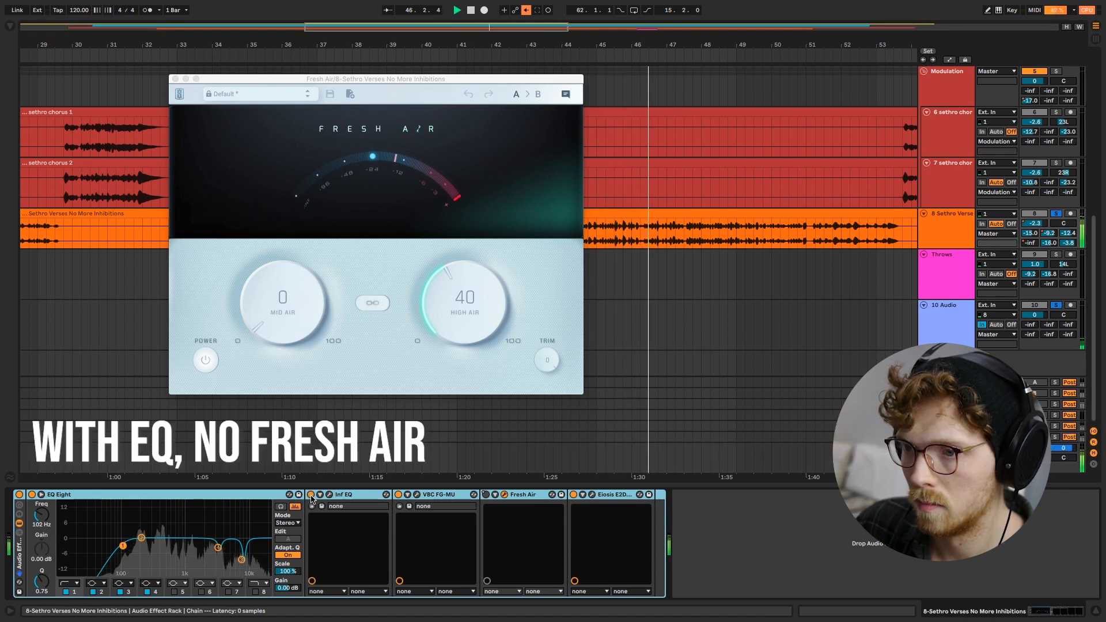
left_click(486, 494)
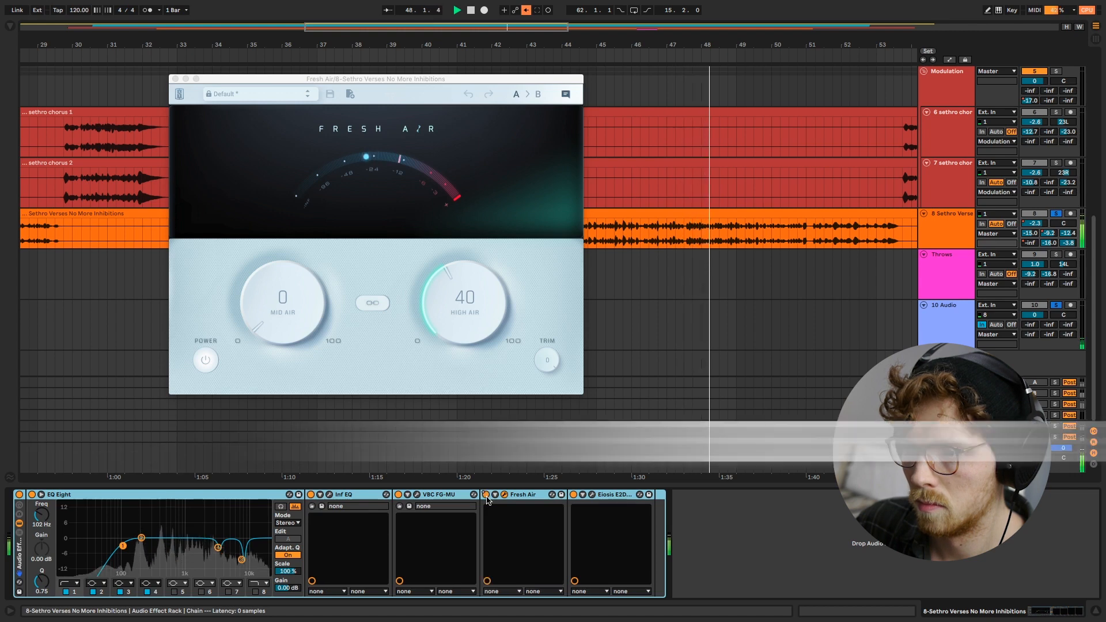
key("space")
left_click(176, 79)
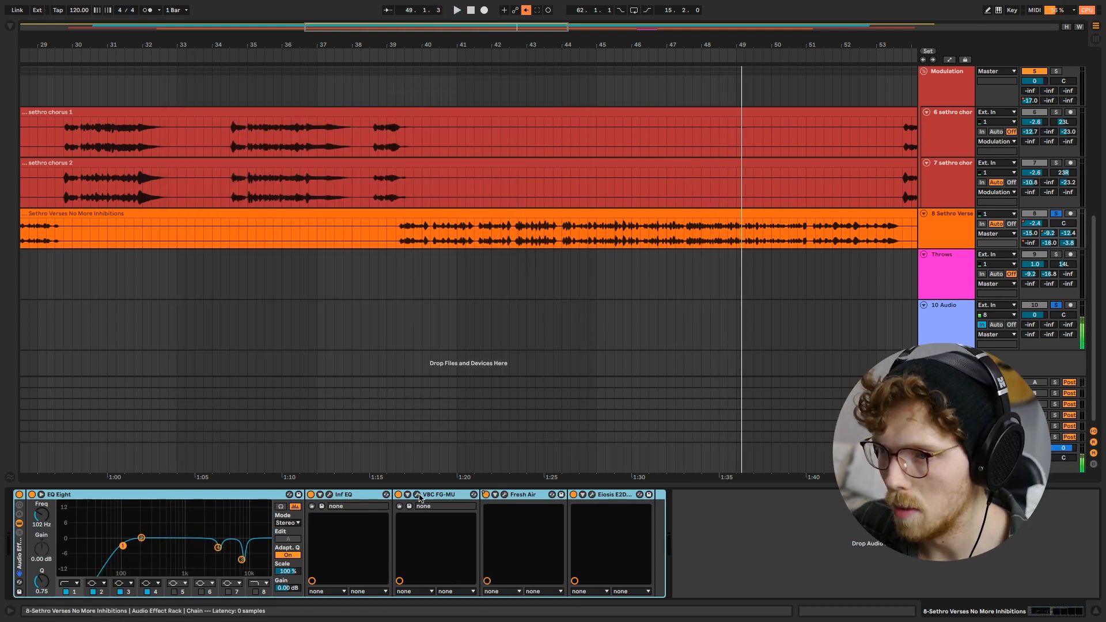
left_click(591, 495)
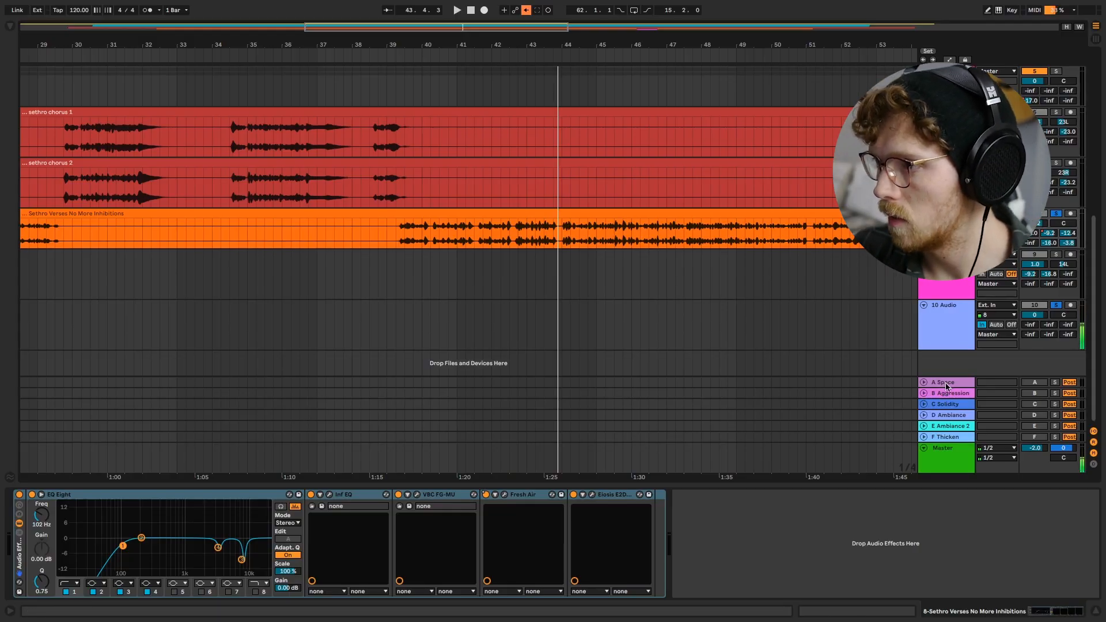
- Examine the effects on the Space, Aggression, Solidity, Ambiance, Ambiance 2 and Thicken return tracks
left_click(946, 383)
left_click(946, 394)
left_click(946, 405)
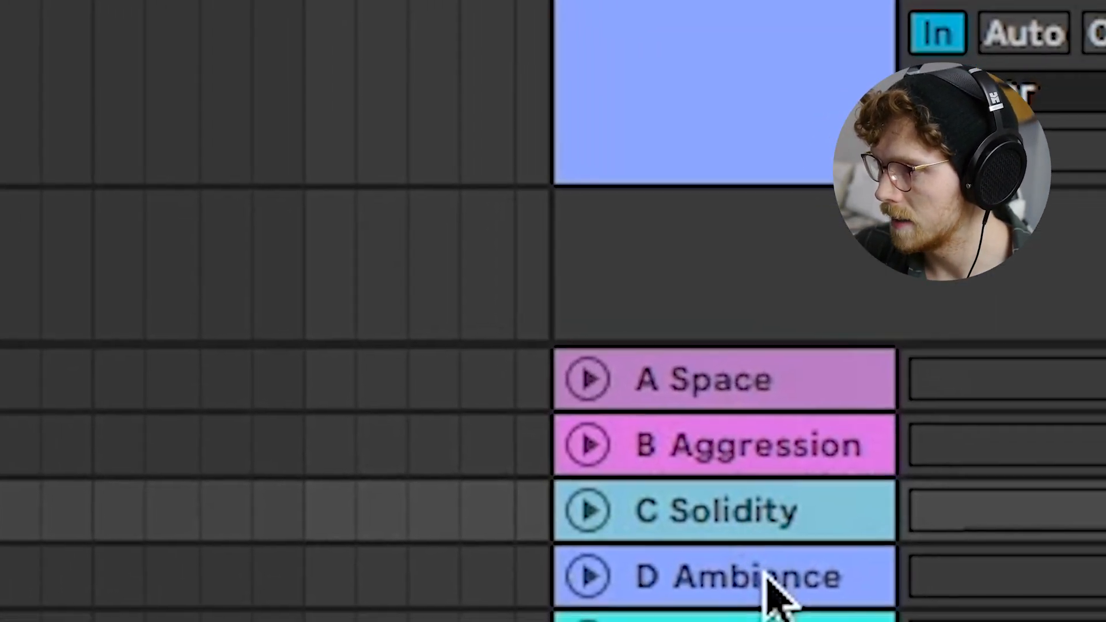
left_click(763, 576)
left_click(765, 618)
left_click(735, 583)
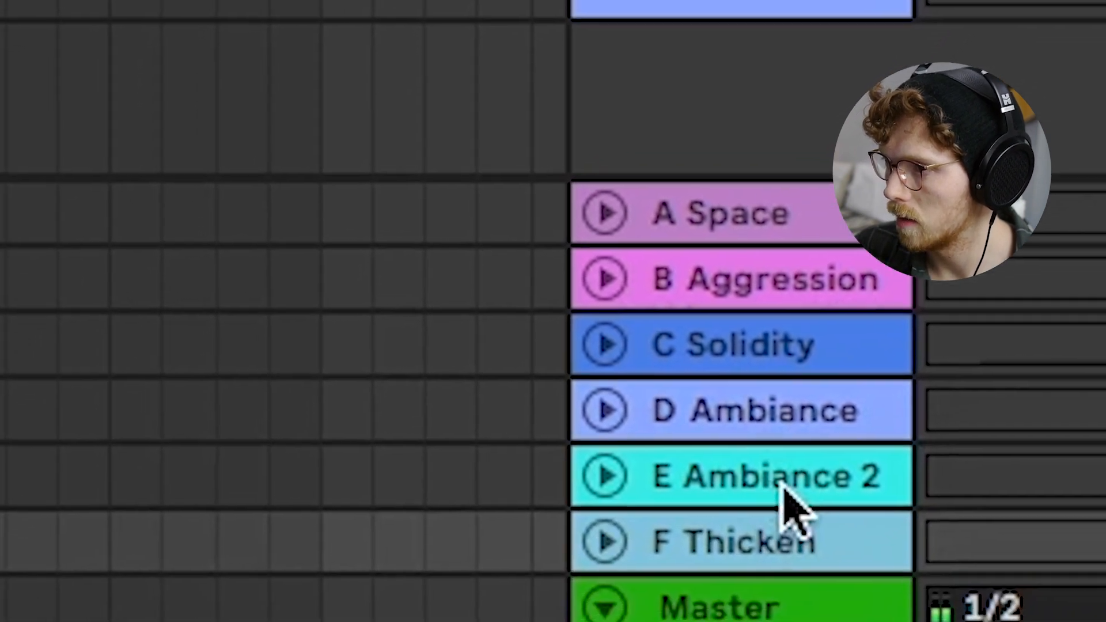
left_click(783, 415)
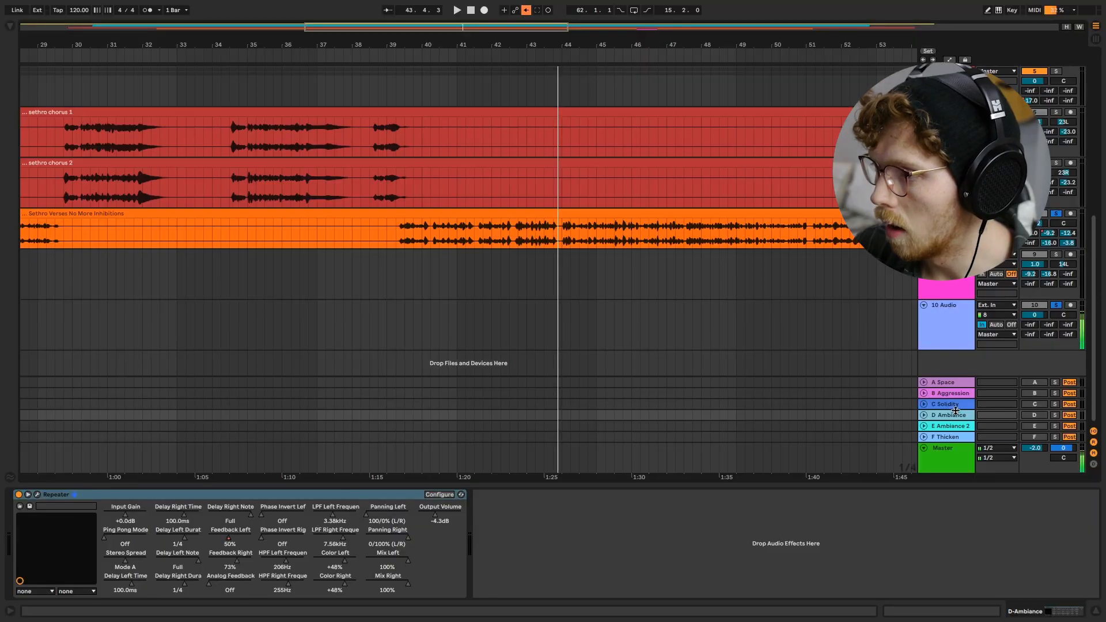
left_click(593, 301)
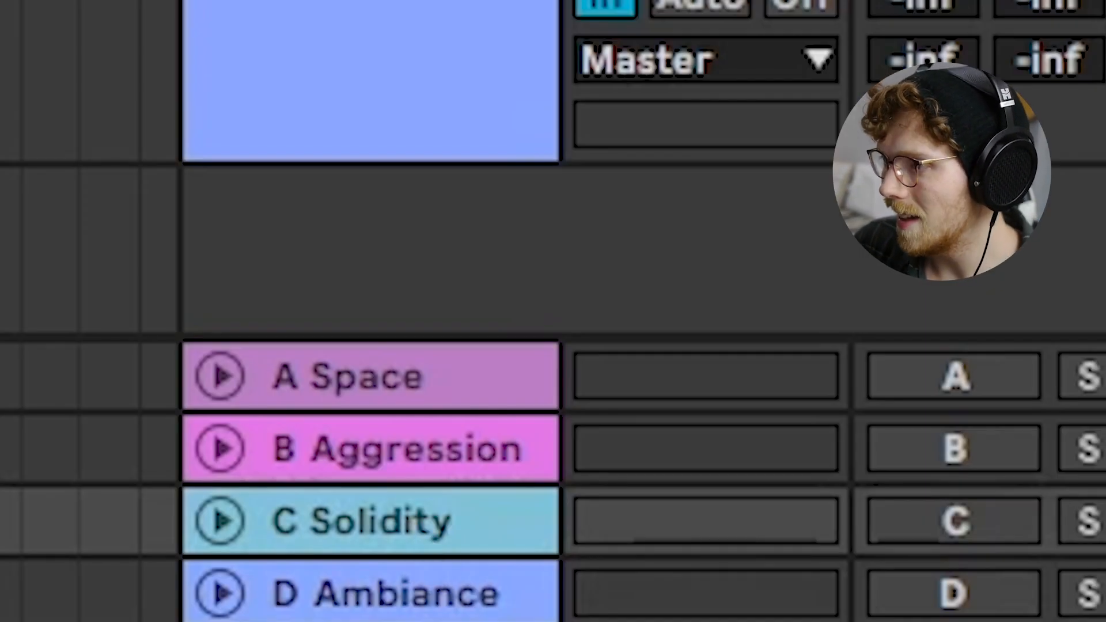
left_click(953, 438)
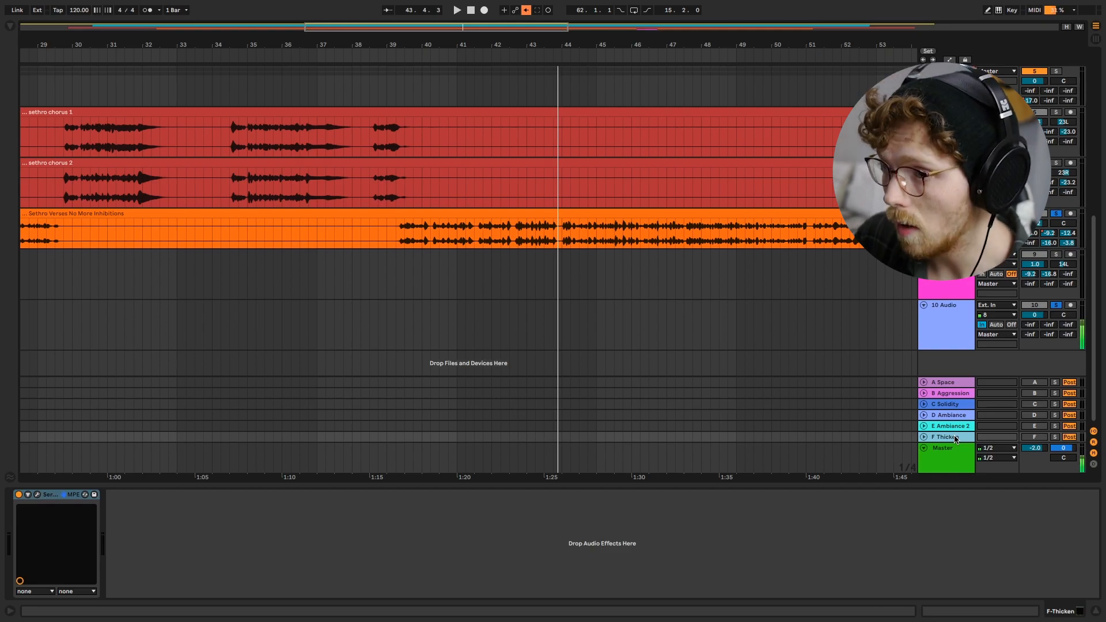
- Play the verse vocal and compare it with the C Solidity parallel compression return off and on, ending with it on
left_click(948, 389)
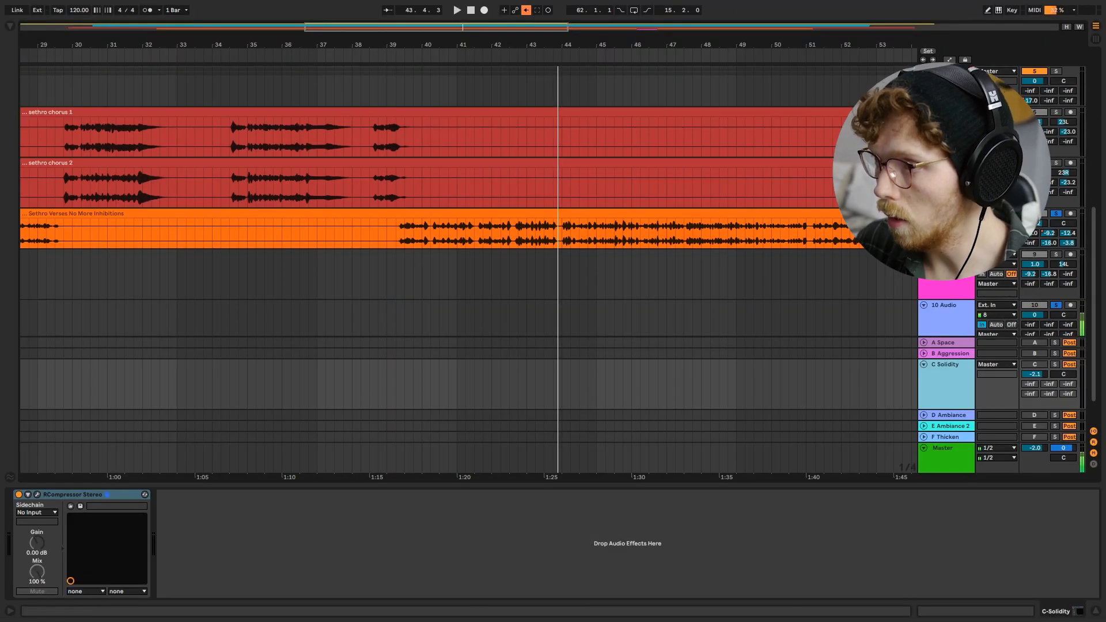
left_click(946, 215)
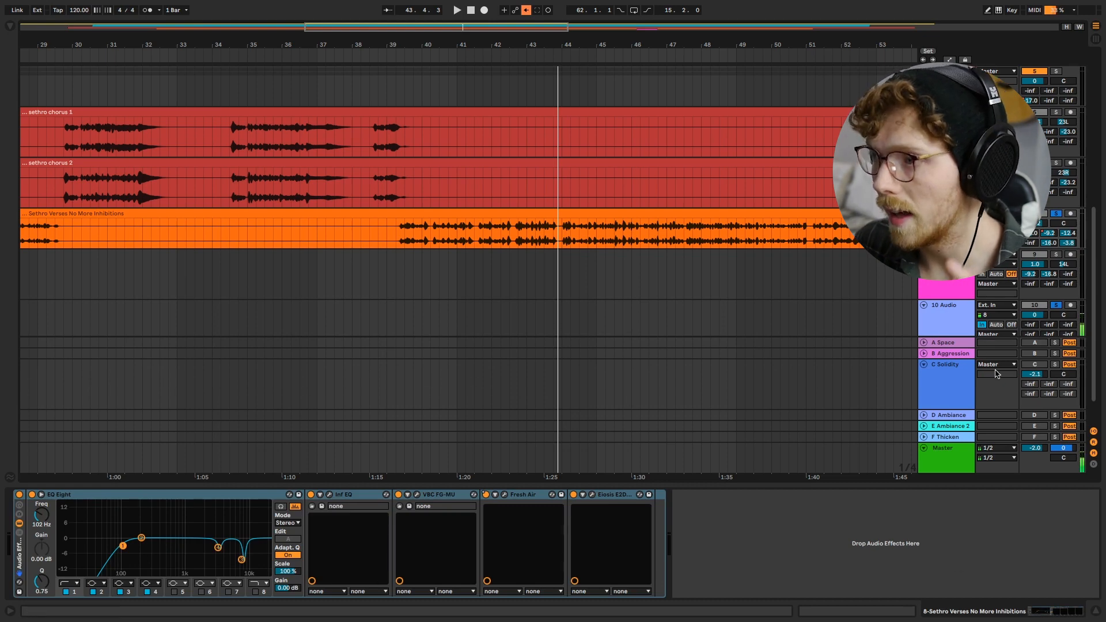
left_click(959, 393)
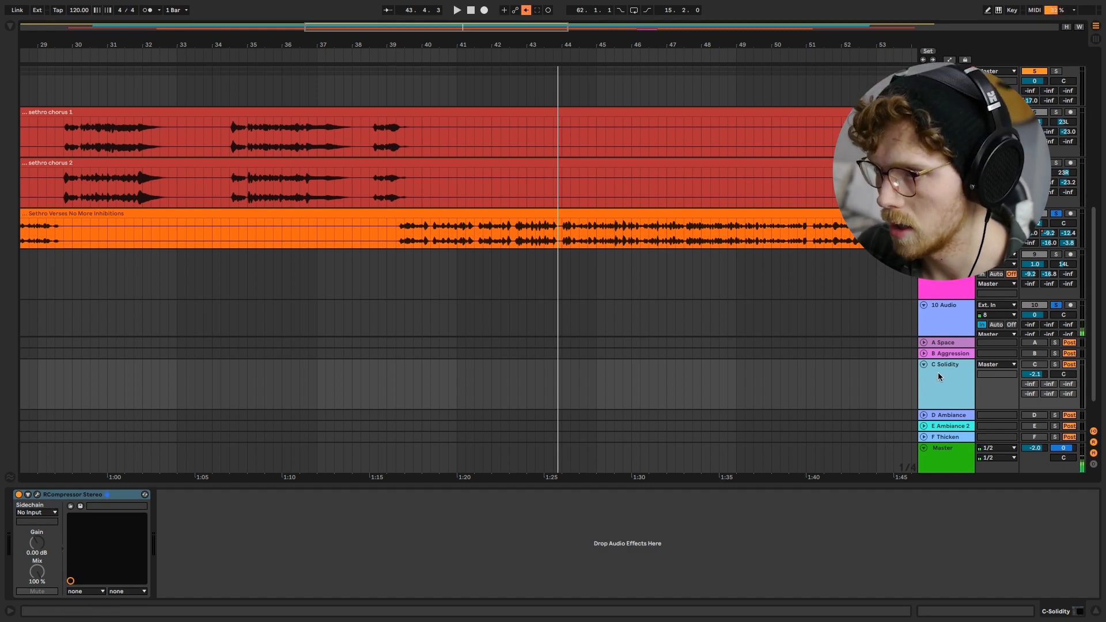
key("space")
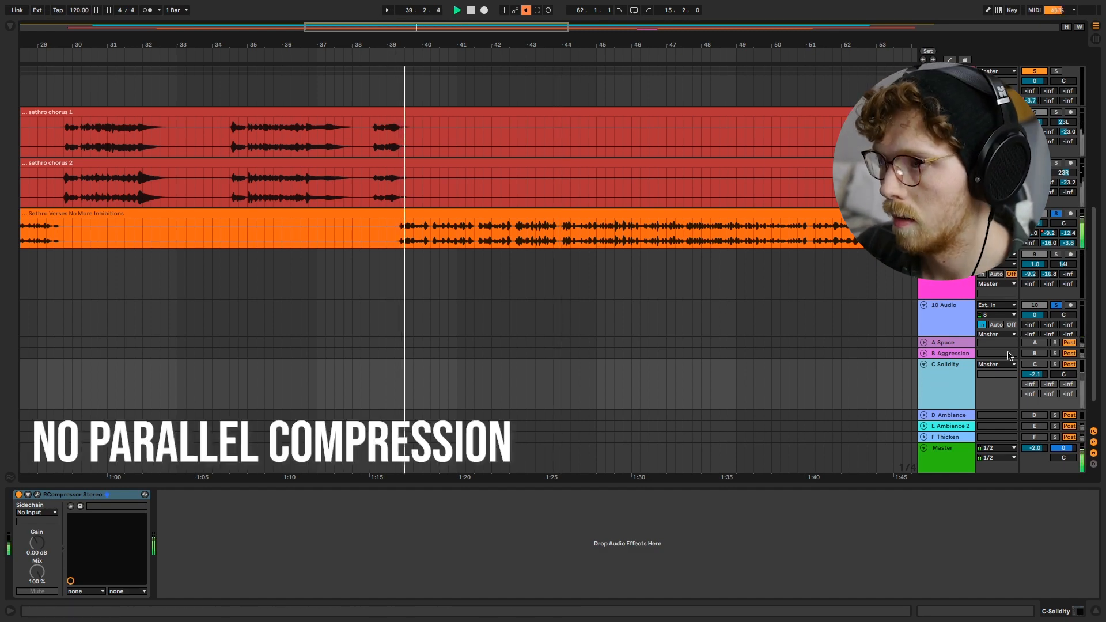
left_click(1037, 365)
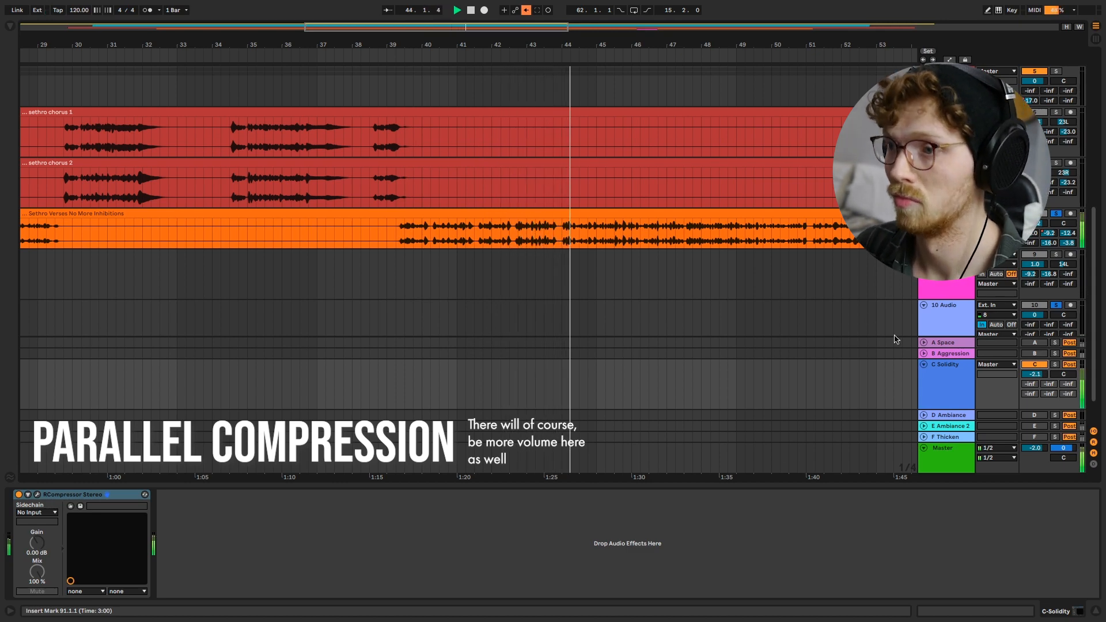
left_click(1038, 366)
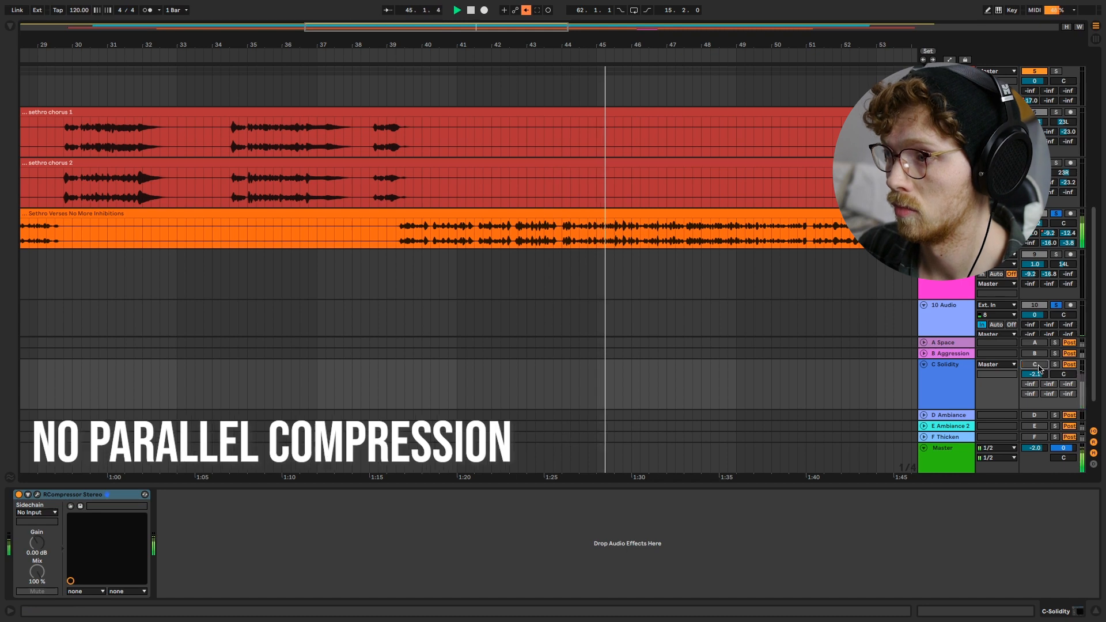
left_click(1038, 366)
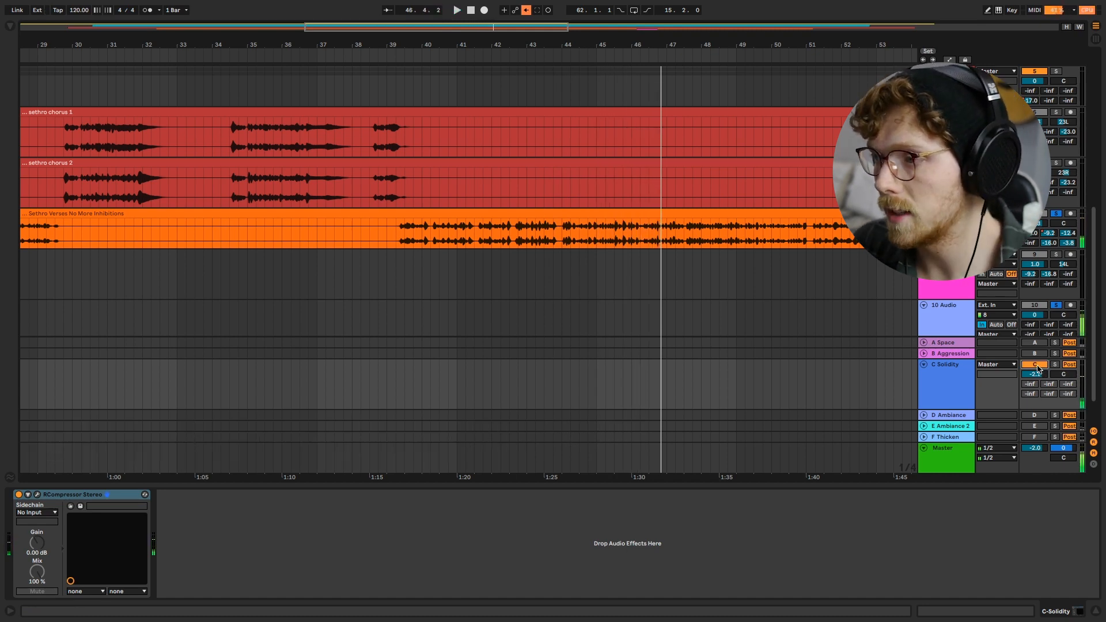
- Examine the RCompressor Stereo settings on the C Solidity return, close the plug-in, and expand the F Thicken return to show its effect
left_click(37, 495)
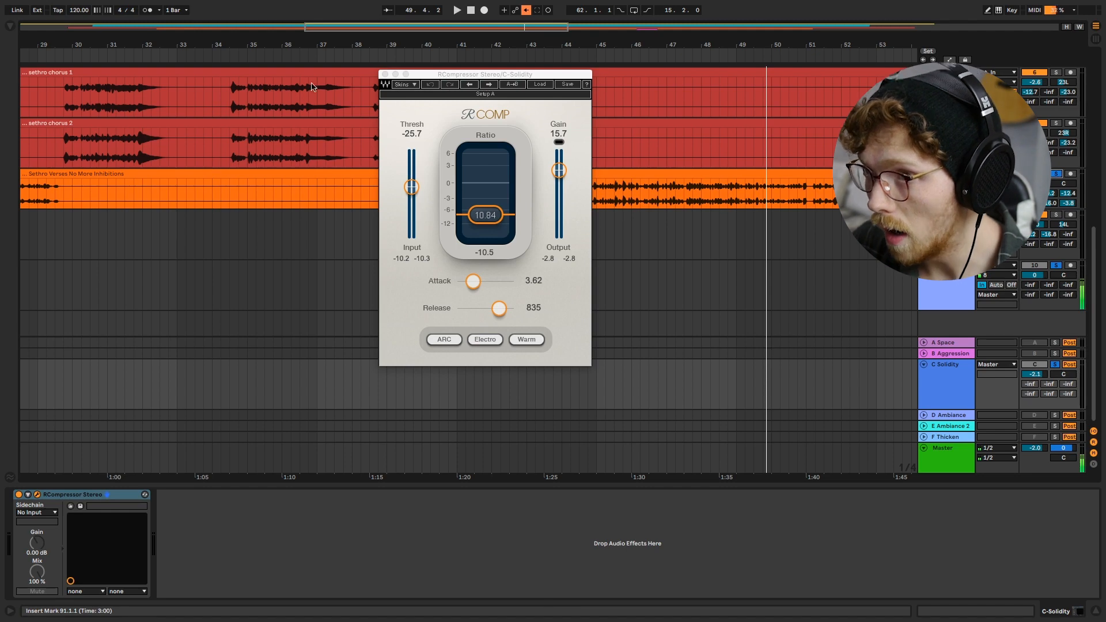
left_click(385, 75)
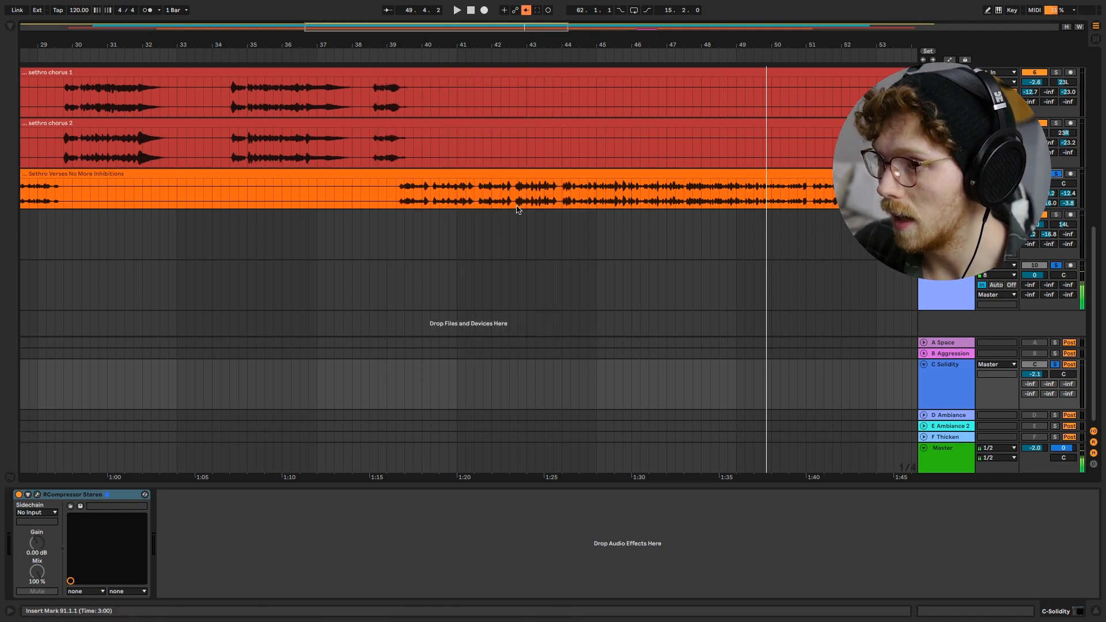
left_click(924, 438)
left_click(945, 421)
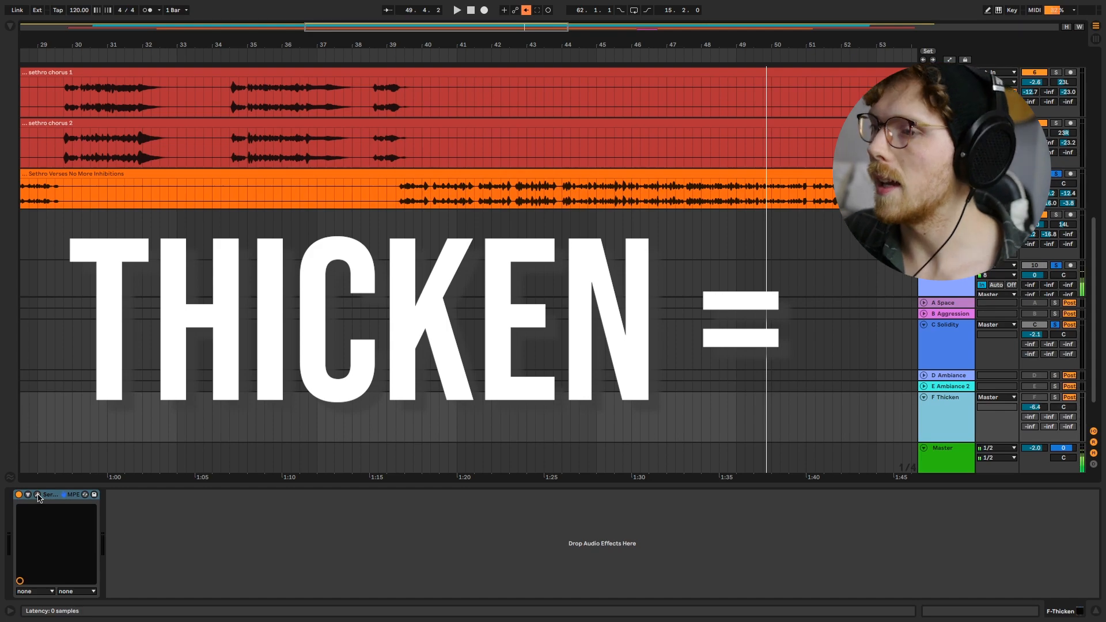
- Show the Serum FX chorus on the F Thicken return and play the verse vocal without and with that return
left_click(38, 495)
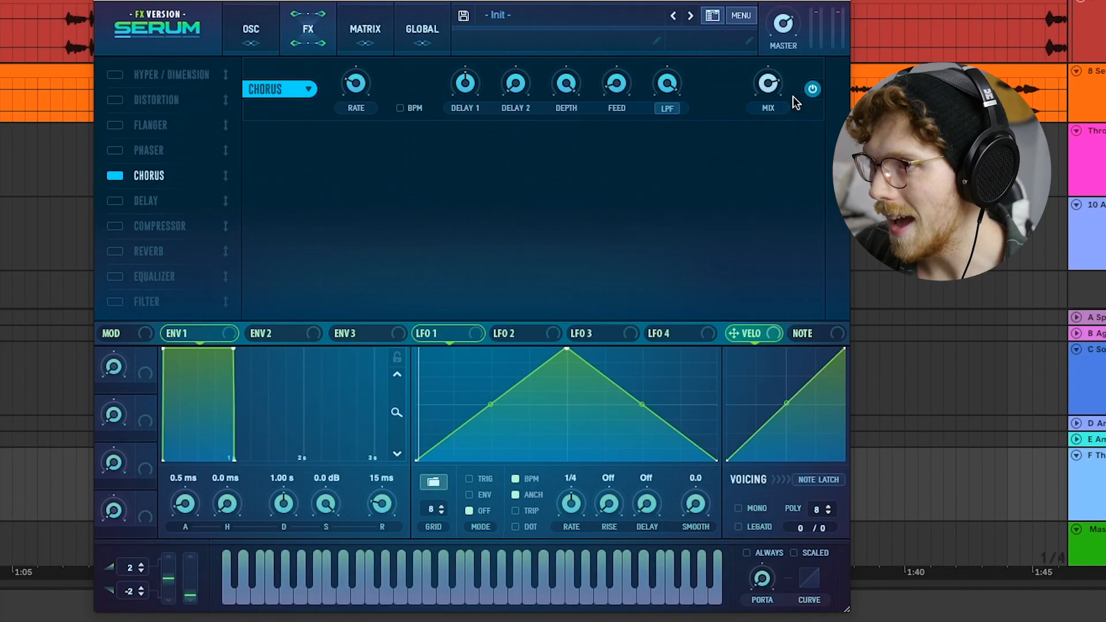
scroll(869, 52, "left", 6)
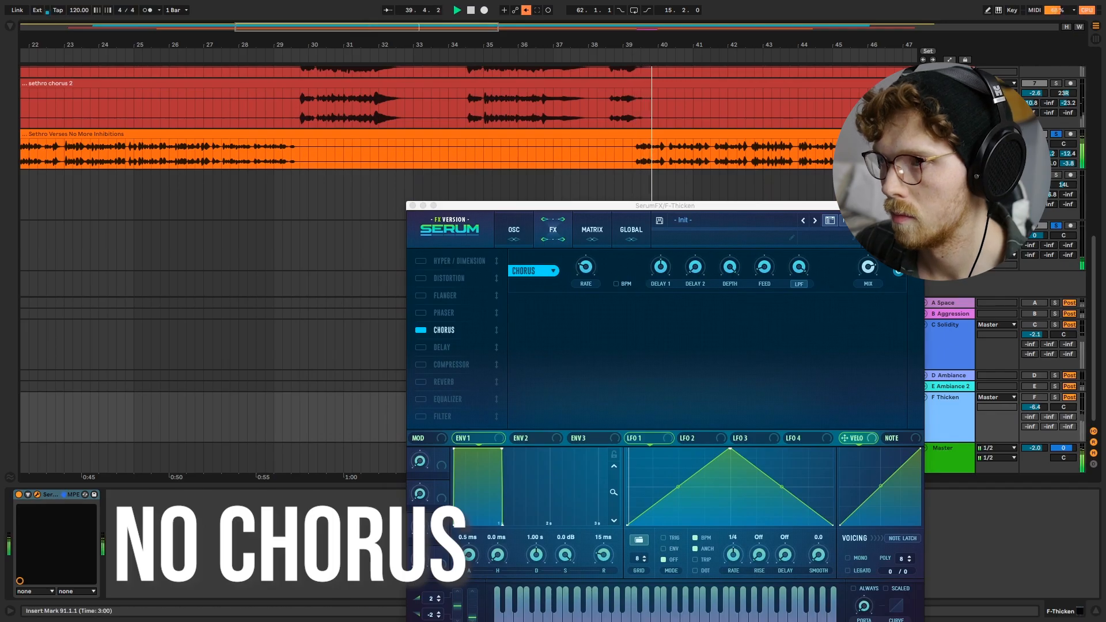
left_click_drag(860, 213, 616, 78)
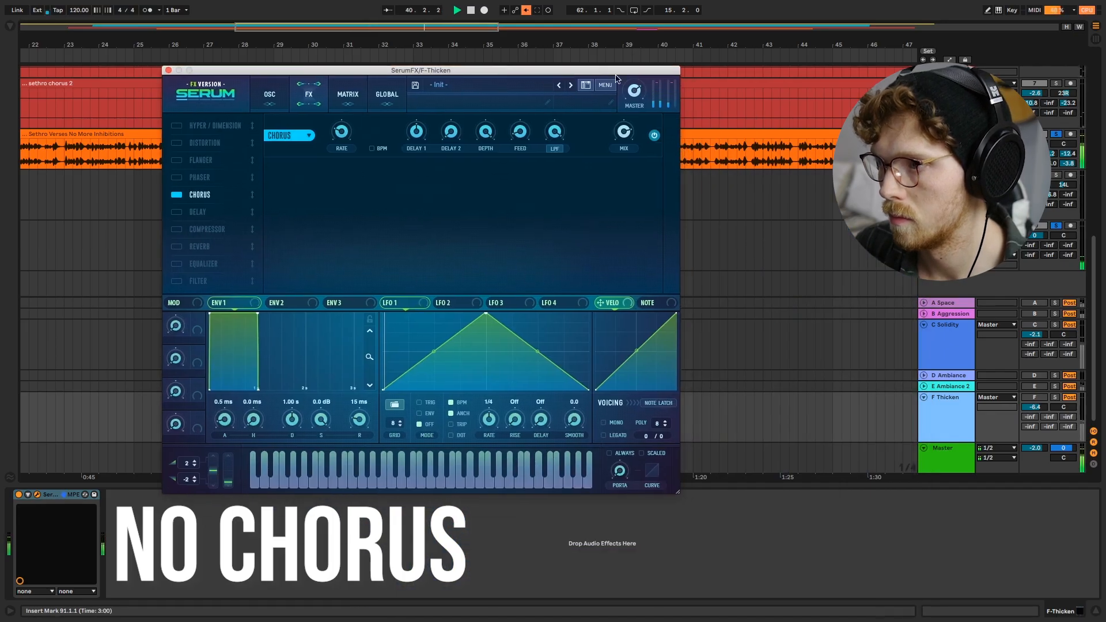
left_click(1035, 397)
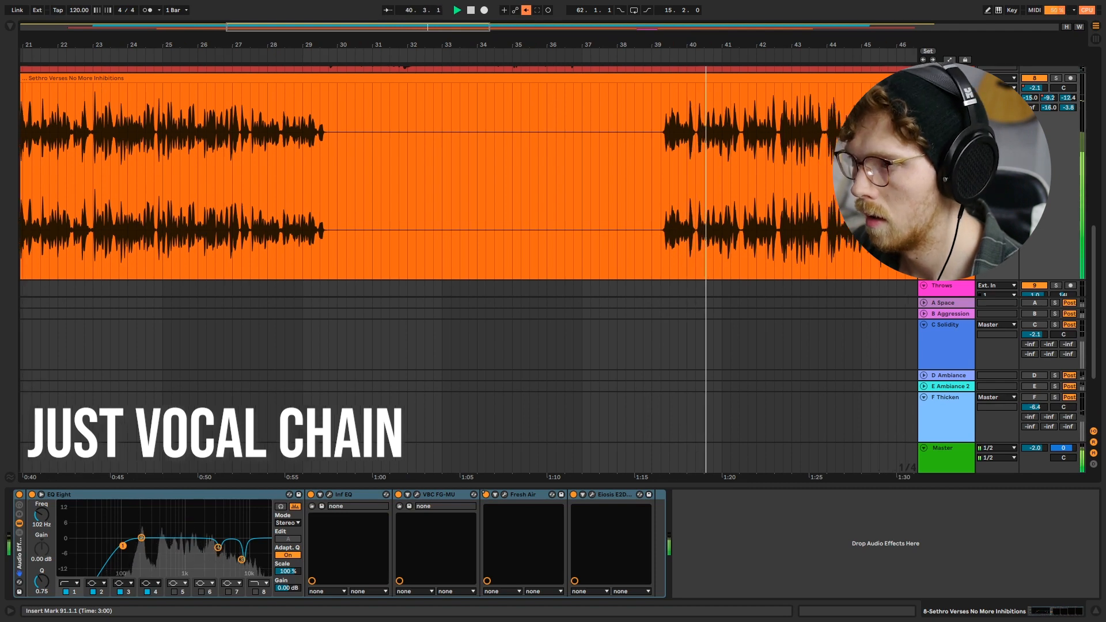
- Compare the verse vocal chain alone, with C Solidity, and with F Thicken added, ending with both returns enabled
left_click(1040, 326)
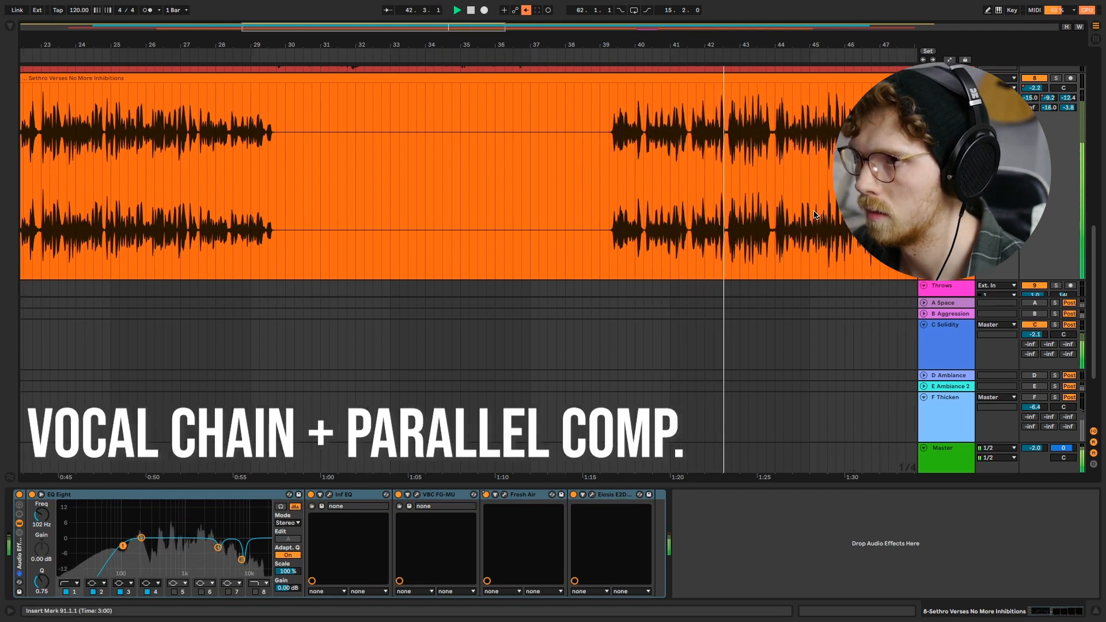
left_click(1035, 398)
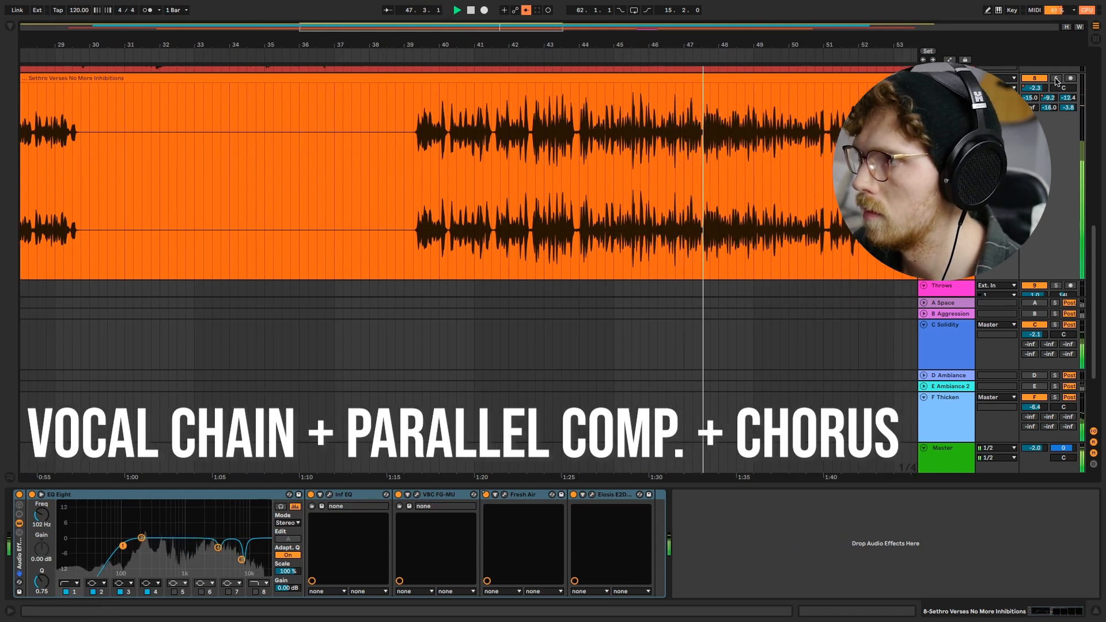
scroll(469, 179, "up", 1)
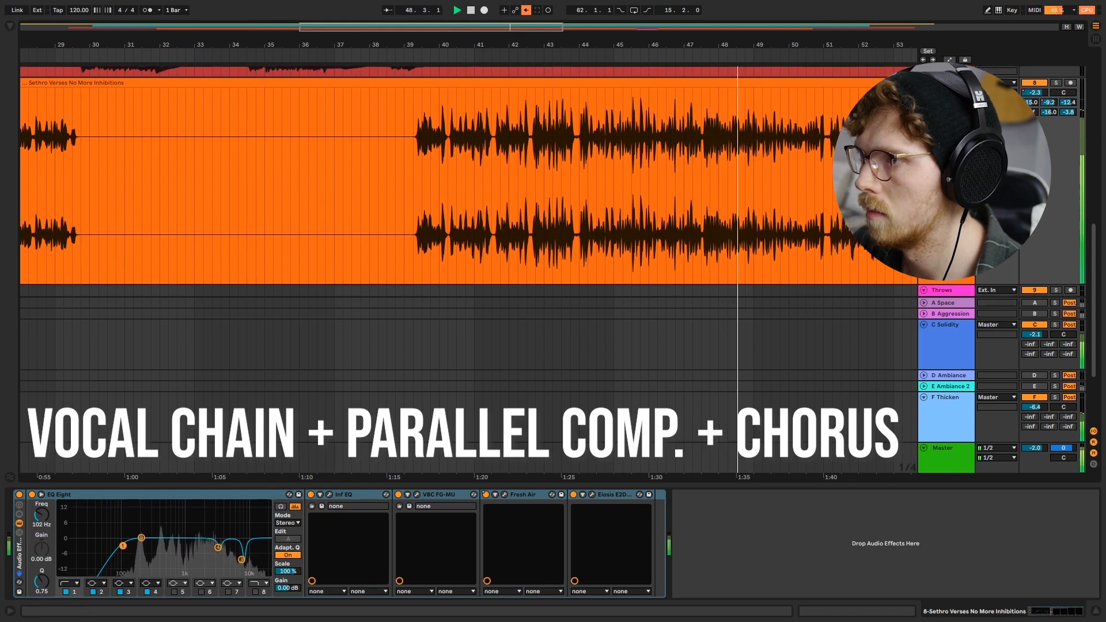
scroll(468, 178, "up", 5)
scroll(962, 289, "down", 6)
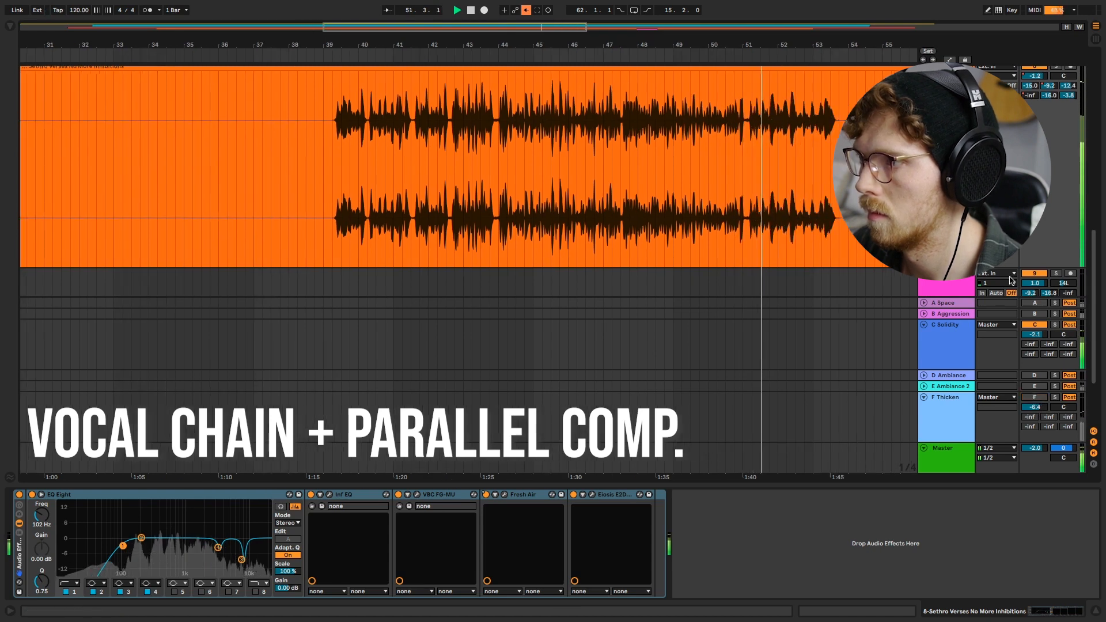
left_click(1034, 325)
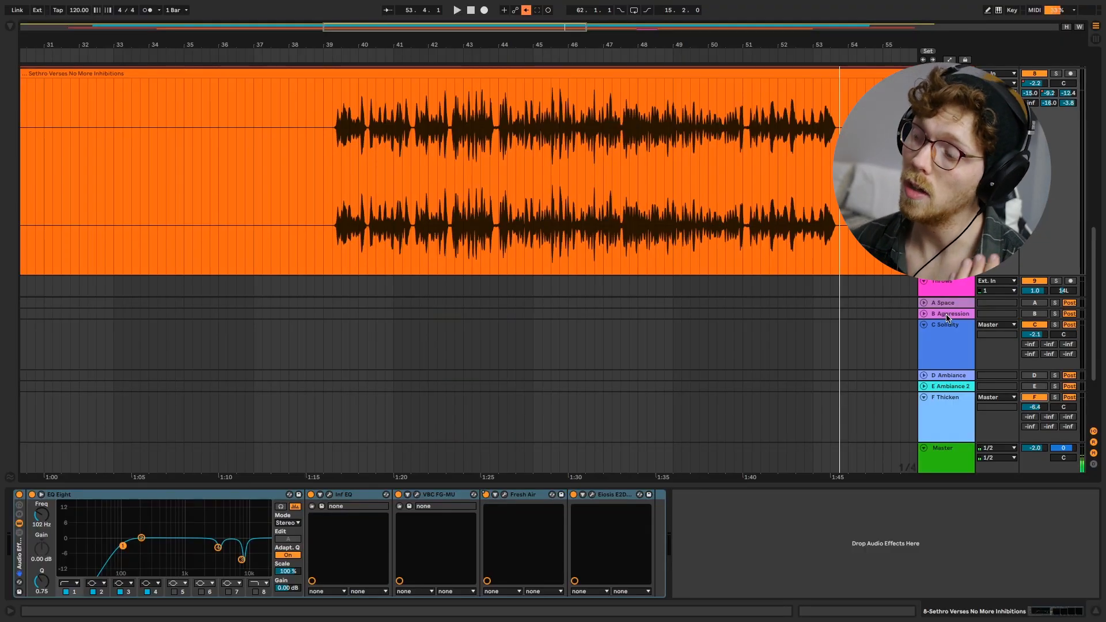
- Expand the B Aggression return, examine its Overdrive, Blues Drive and Faturator effects, and close the Faturator plug-in
left_click(947, 315)
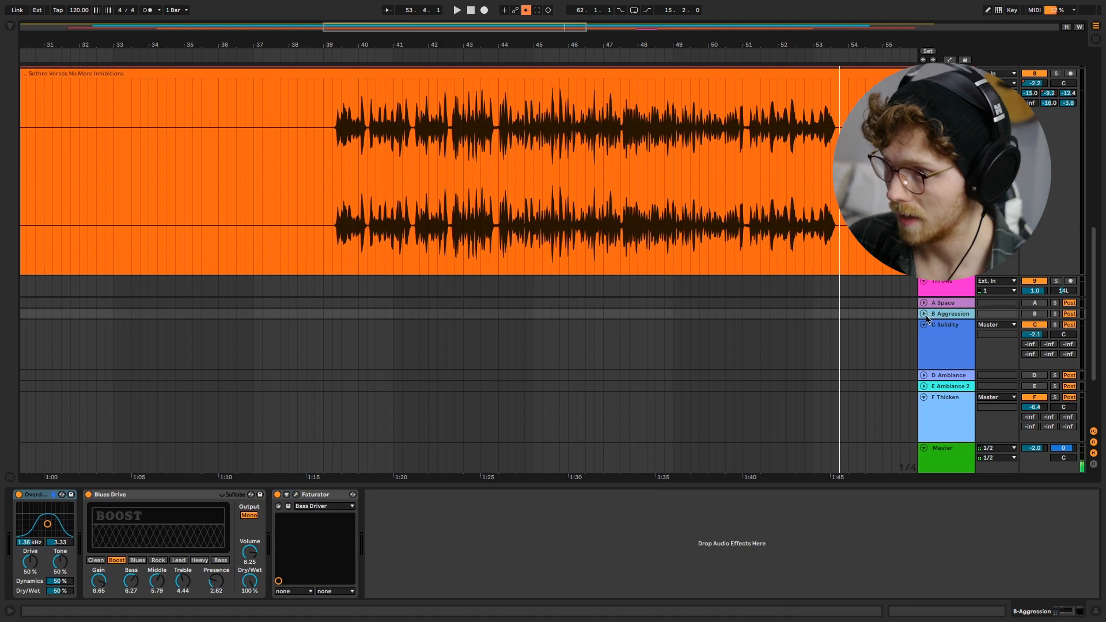
left_click(924, 314)
left_click(102, 503)
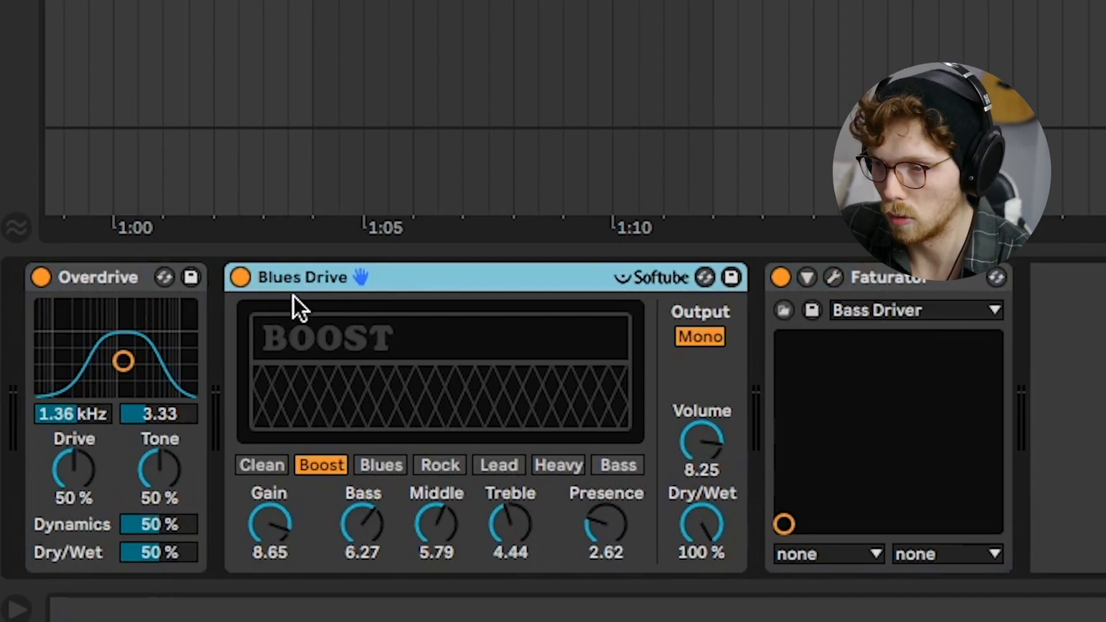
left_click(106, 280)
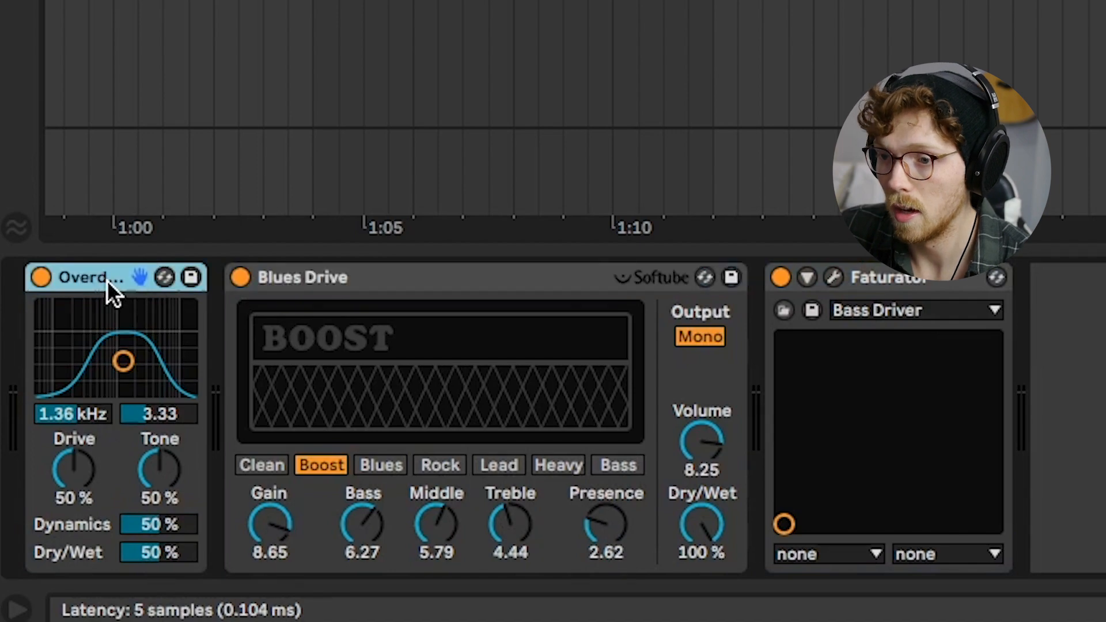
left_click(835, 279)
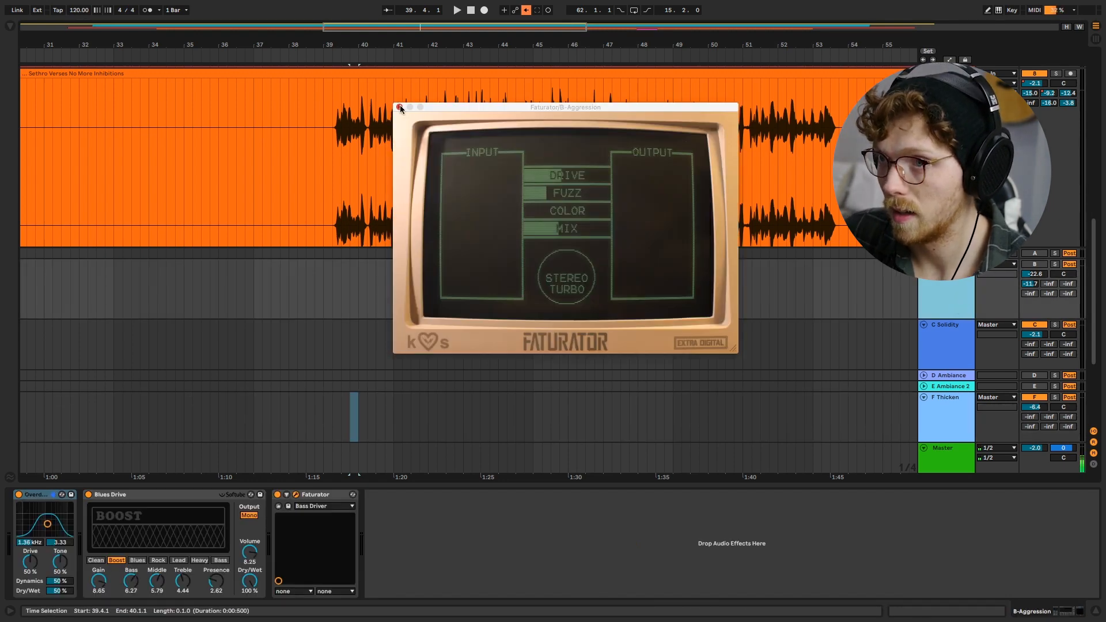
left_click(400, 107)
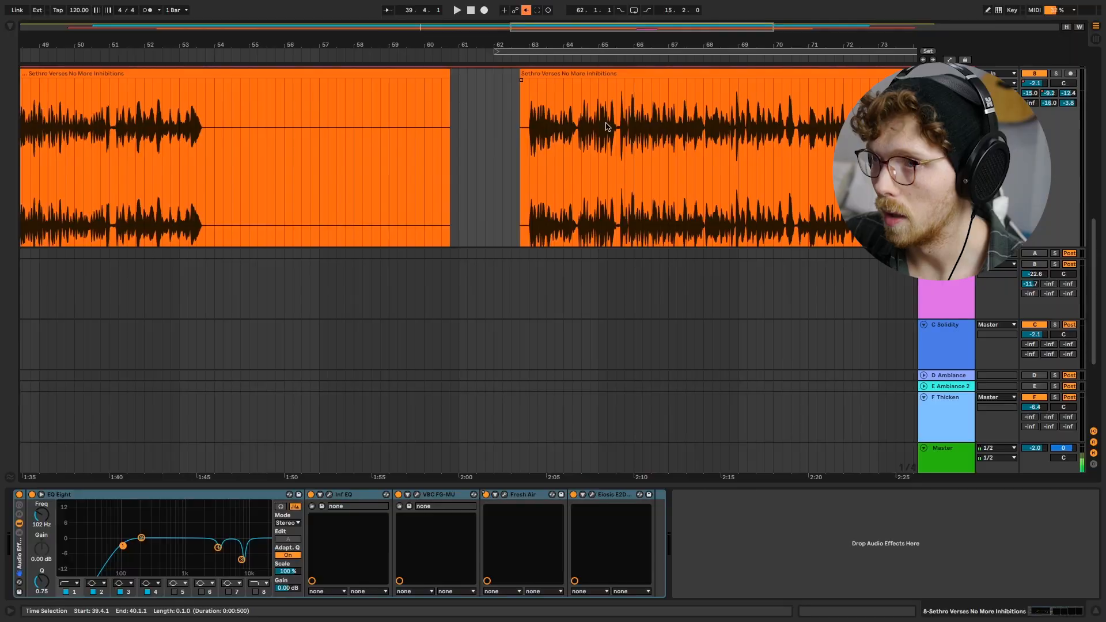
- Play the verse vocal from around bar 63 and compare it with the B Aggression distortion return off and on, ending with it on
scroll(606, 126, "right", 2)
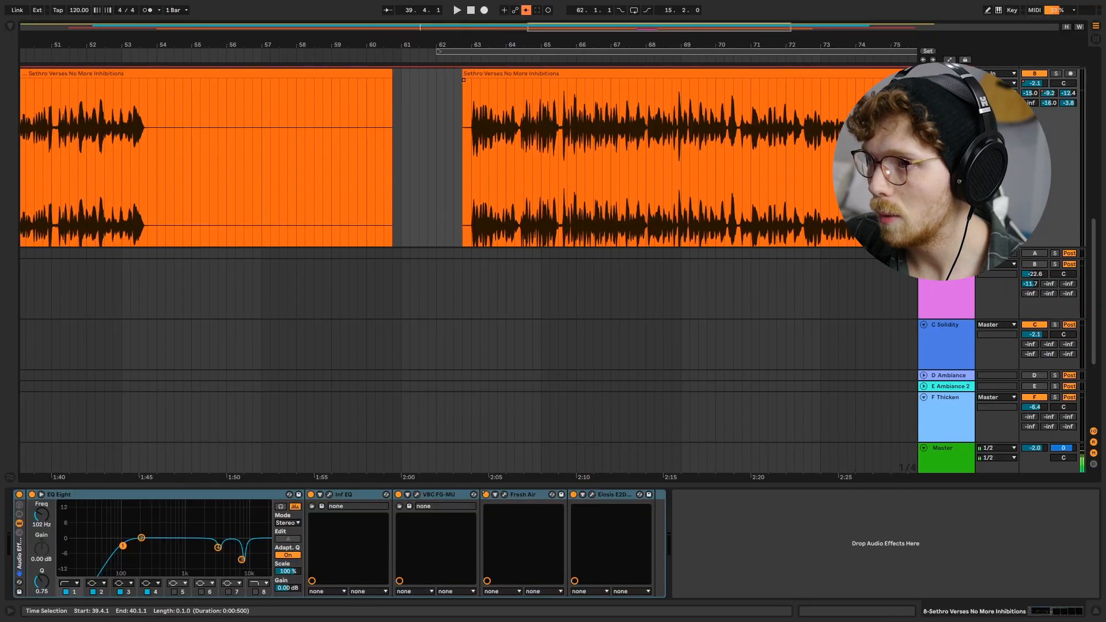
left_click(962, 296)
key("space")
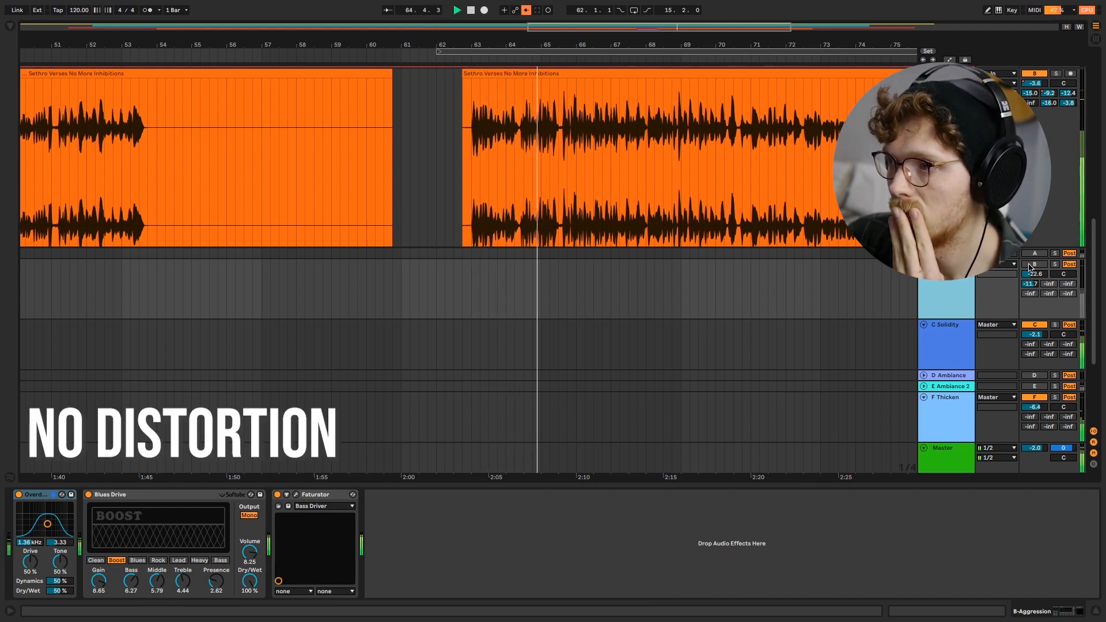
left_click(1032, 265)
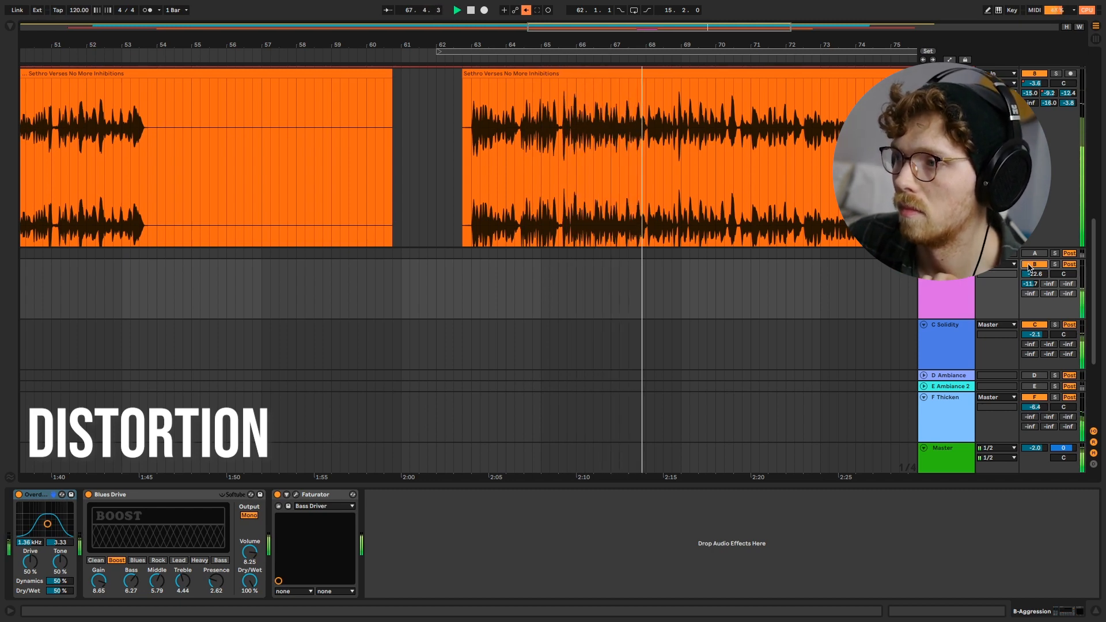
left_click(1029, 265)
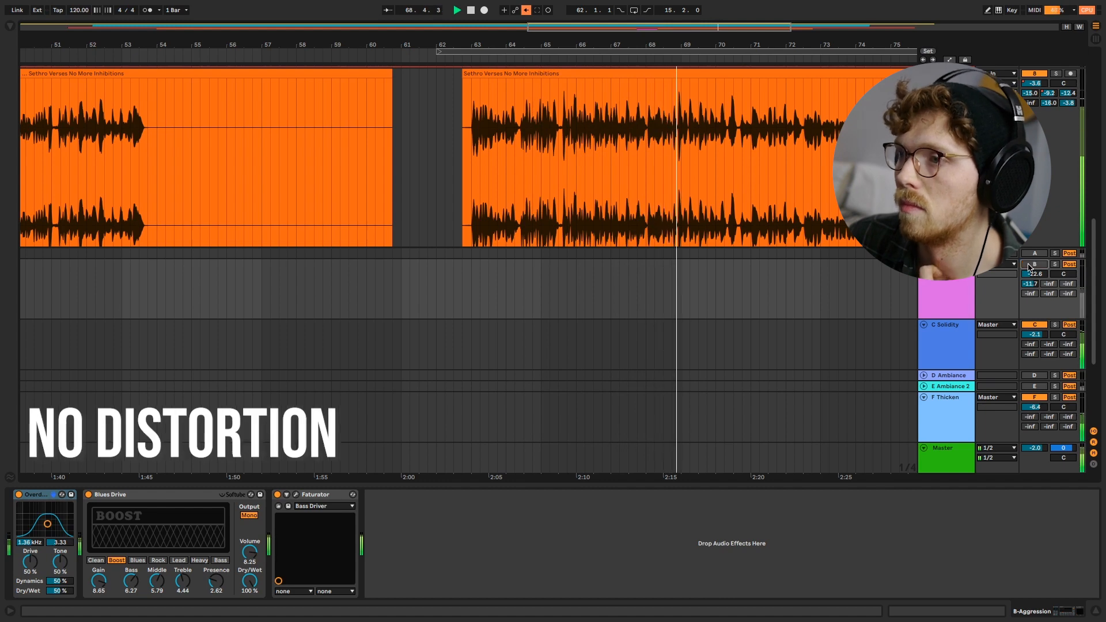
left_click(1030, 265)
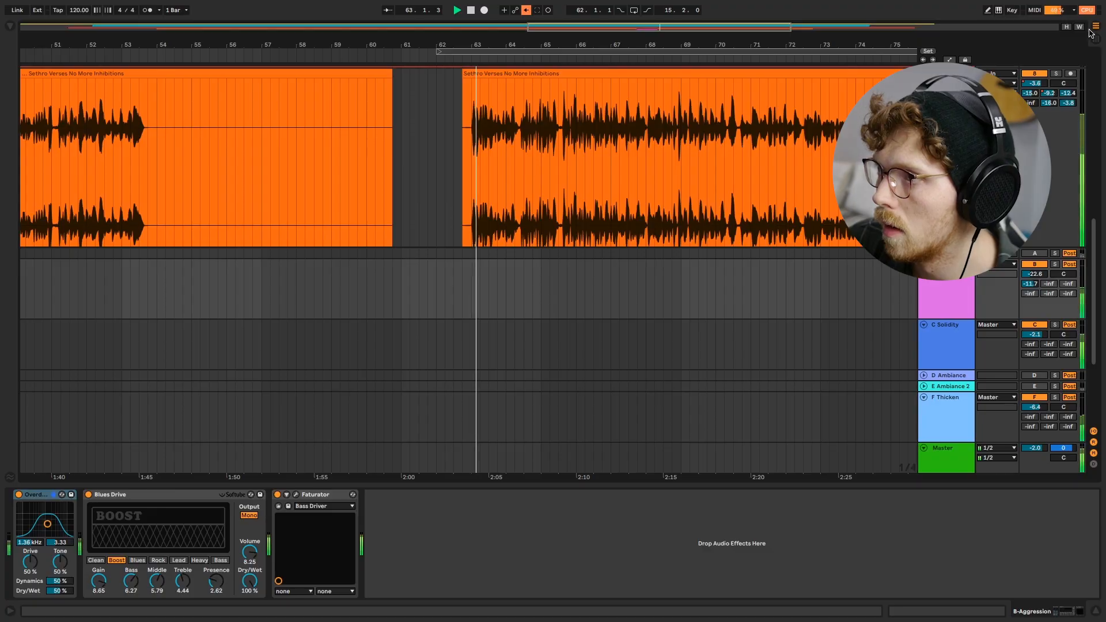
- Widen the B Aggression return in the Session View mixer, set its volume to -21.2 dB, and go back to the arrangement
left_click(1096, 39)
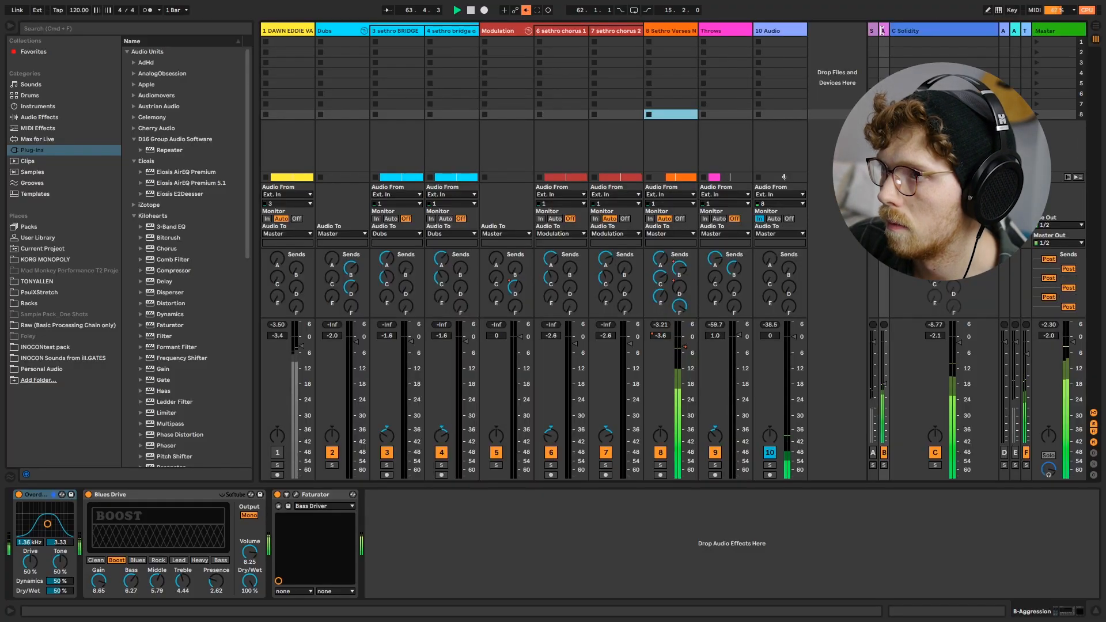
left_click_drag(881, 31, 805, 36)
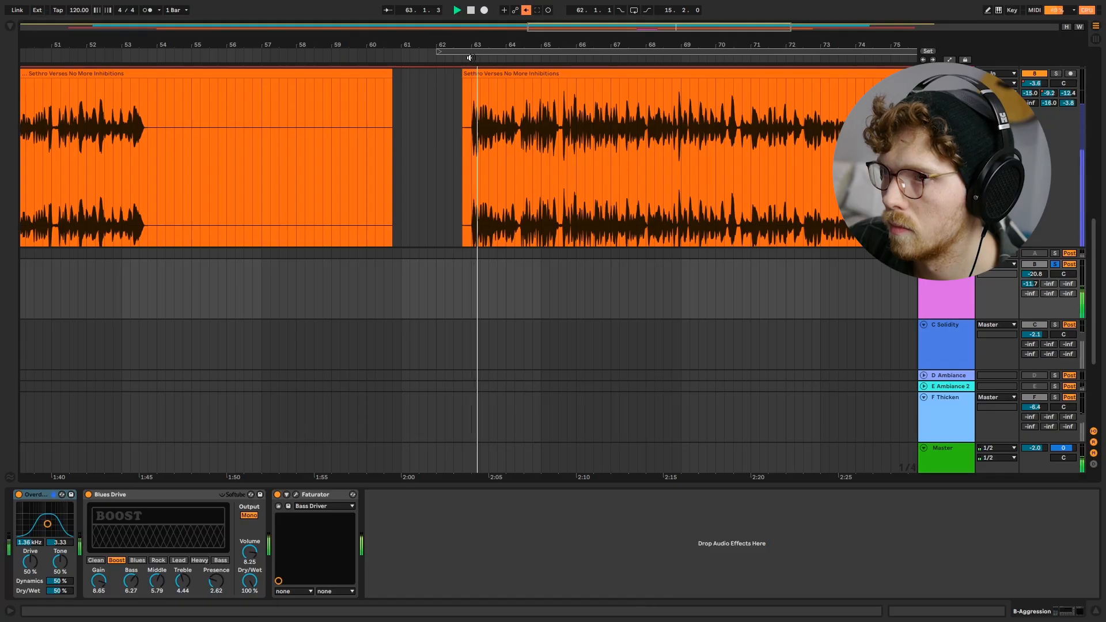
left_click(1098, 28)
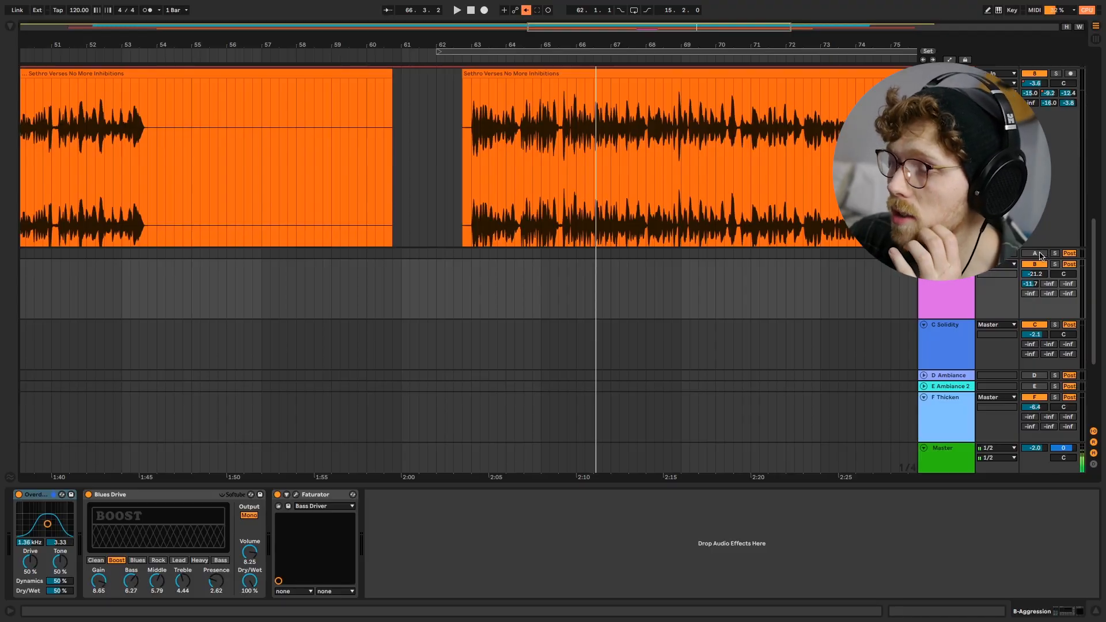
- Expand the A Space return, show its NYC Sportscenter 1 reverb, and play the verse from around bar 63 with the return enabled
left_click(923, 253)
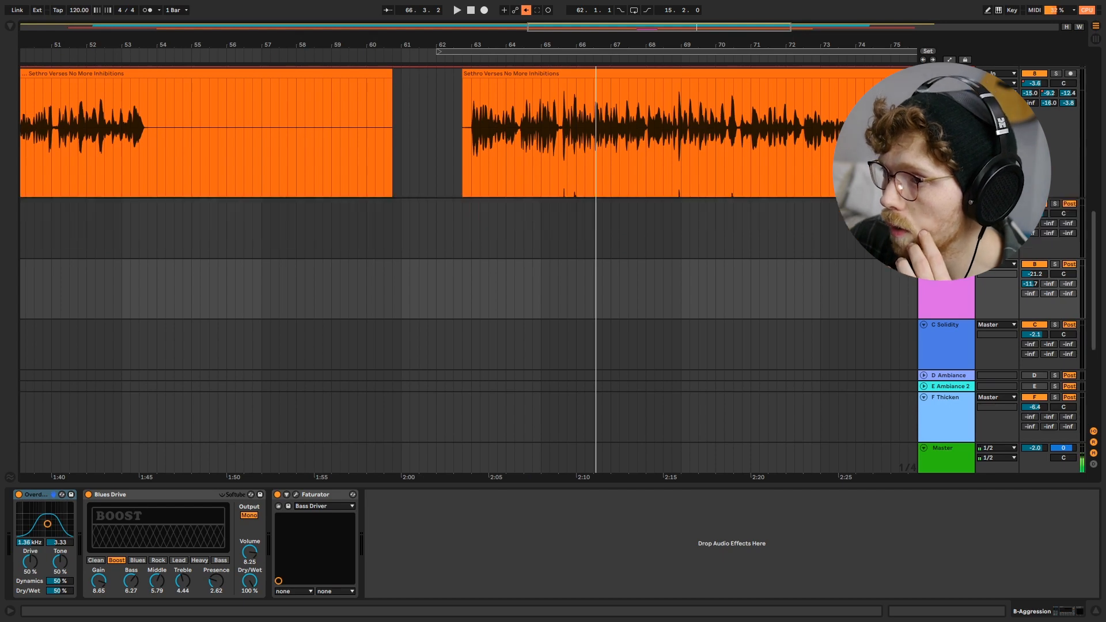
left_click(945, 227)
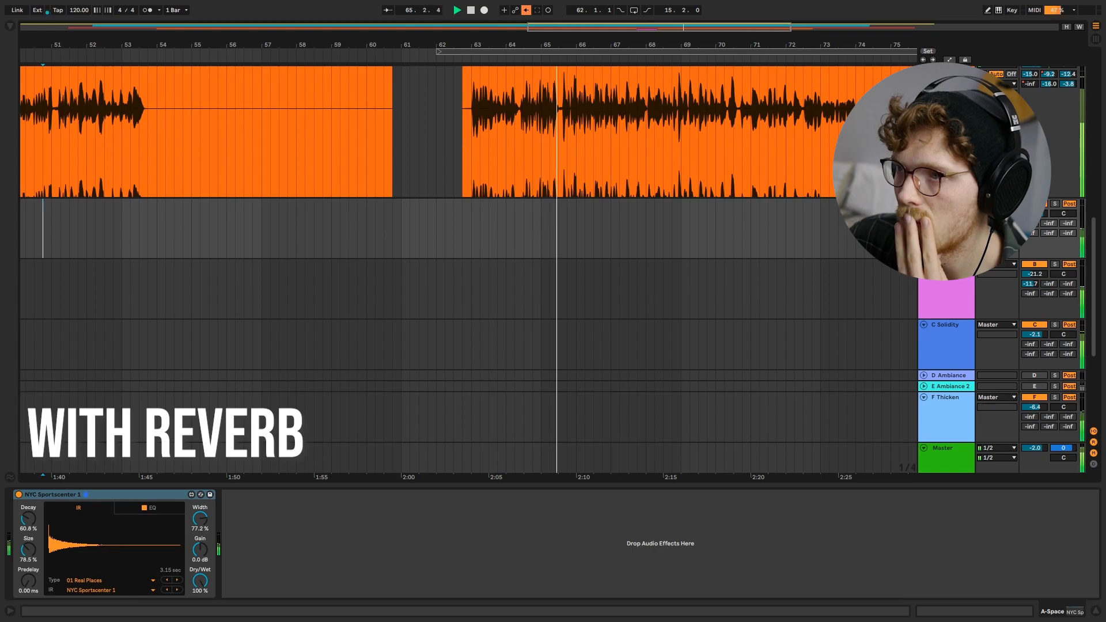
left_click(470, 57)
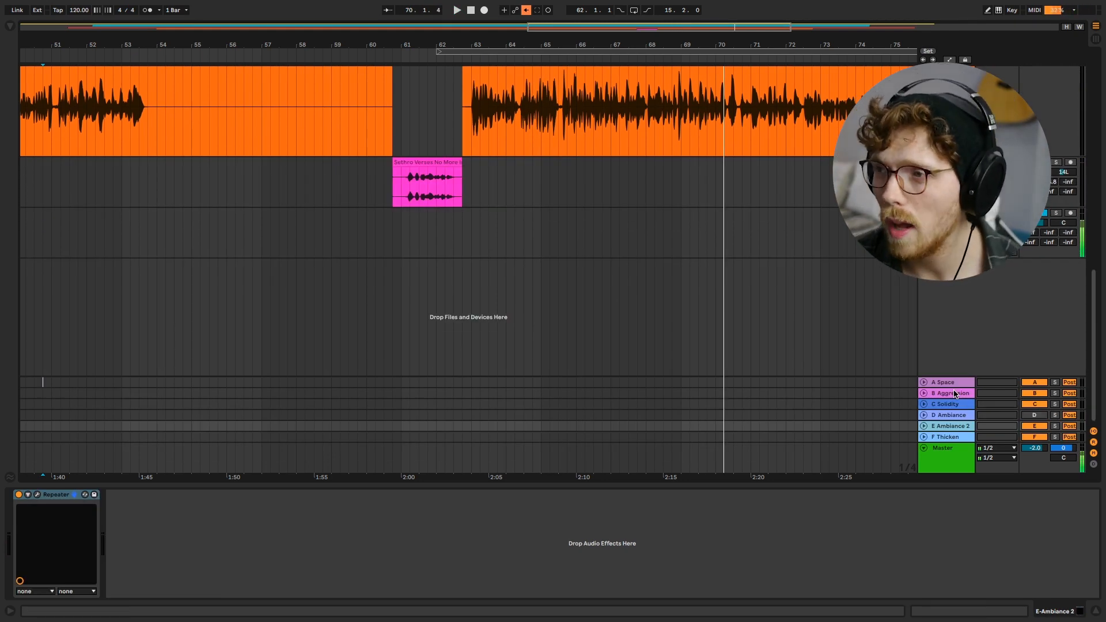
- Examine the chorus and bridge vocal tracks and play the arrangement from around bar 5
scroll(957, 287, "up", 2)
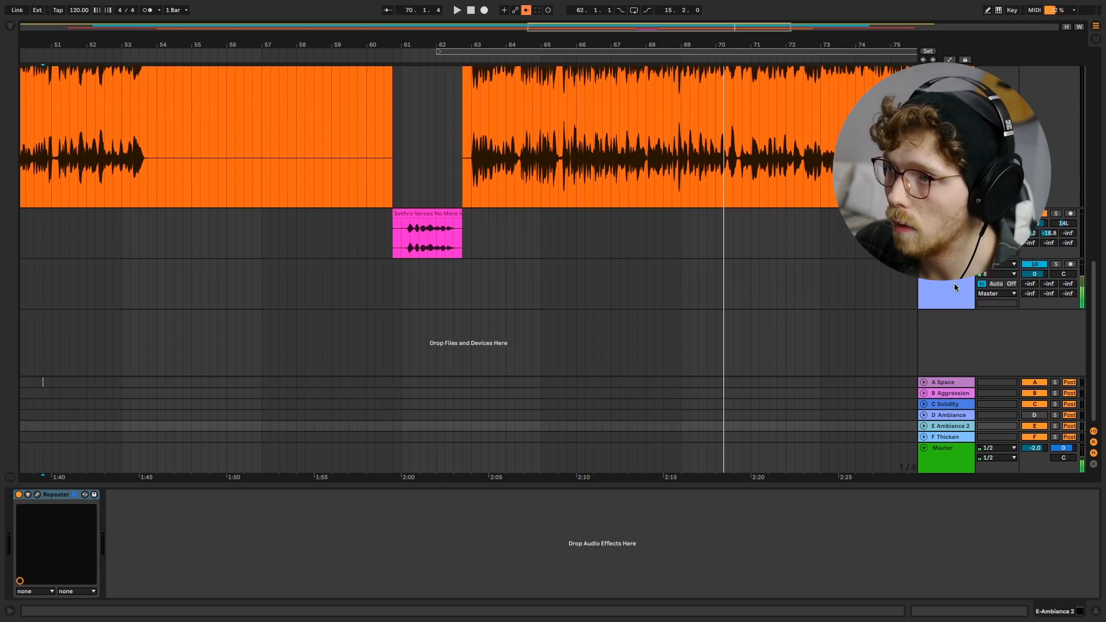
left_click(949, 179)
scroll(828, 199, "up", 4)
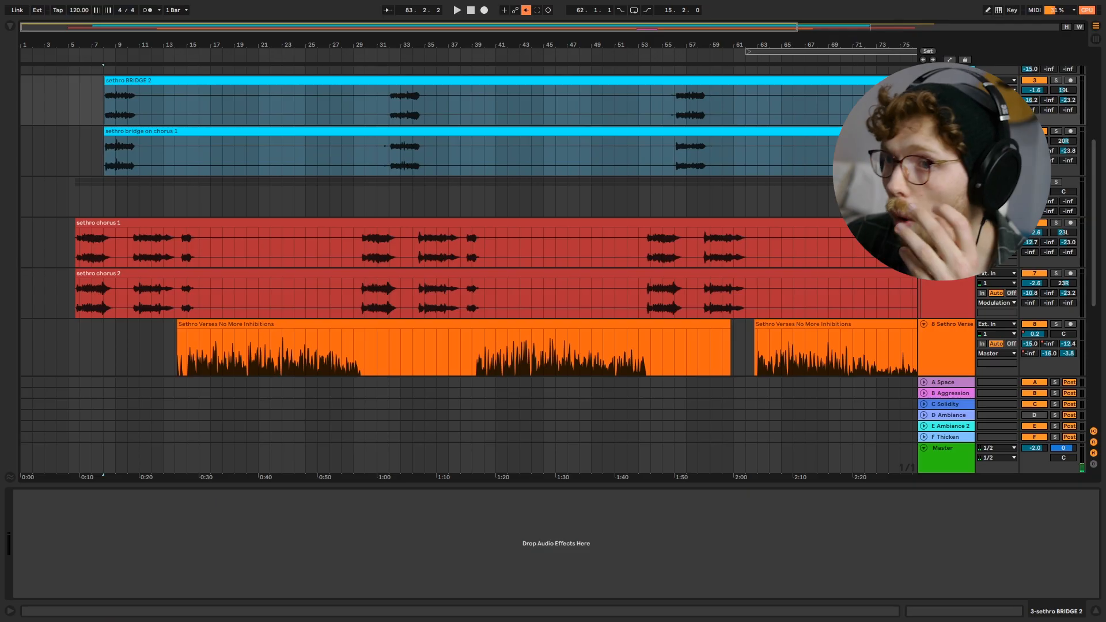
key("Down")
key("Up")
key("Down")
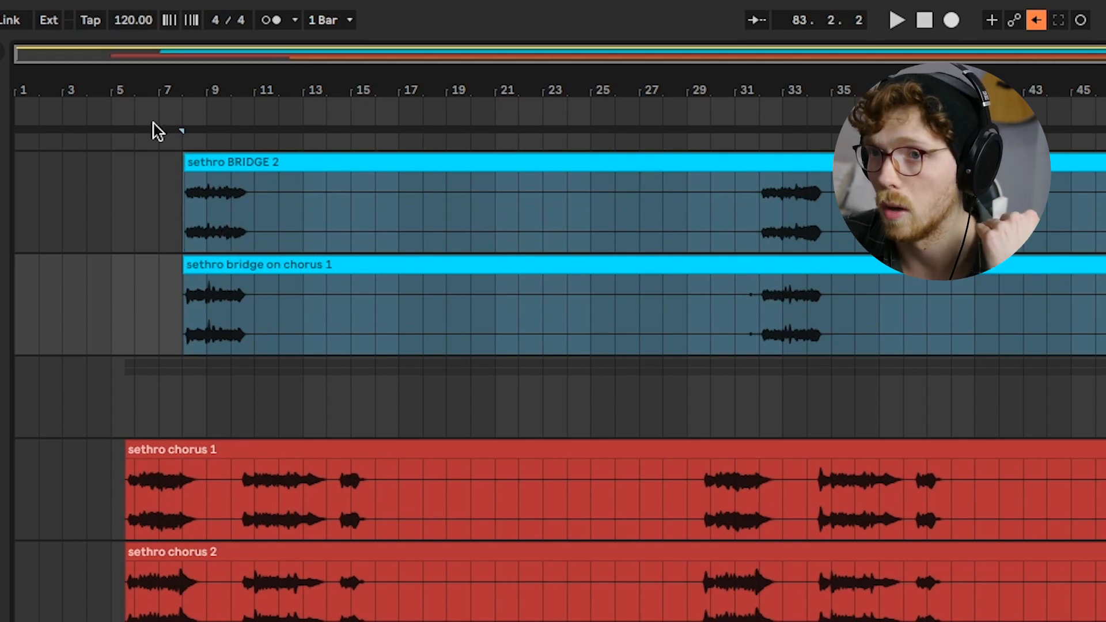
left_click(115, 112)
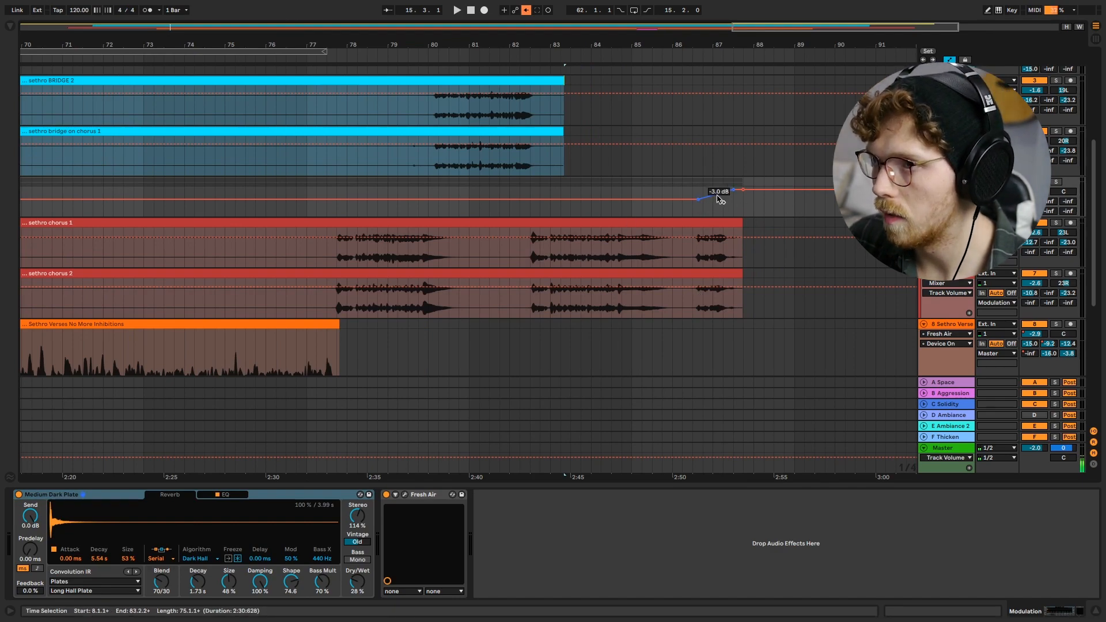
- Examine the Ambiance automation ramp on the Modulation track near the end of the last chorus and play from around bar 86
left_click_drag(717, 196, 728, 190)
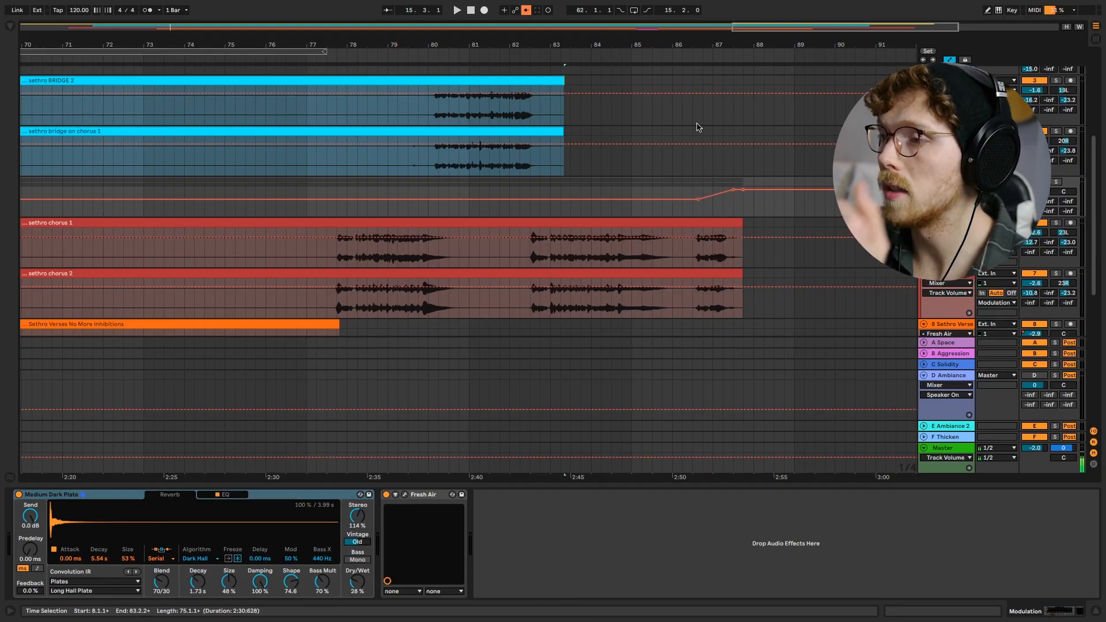
left_click(684, 56)
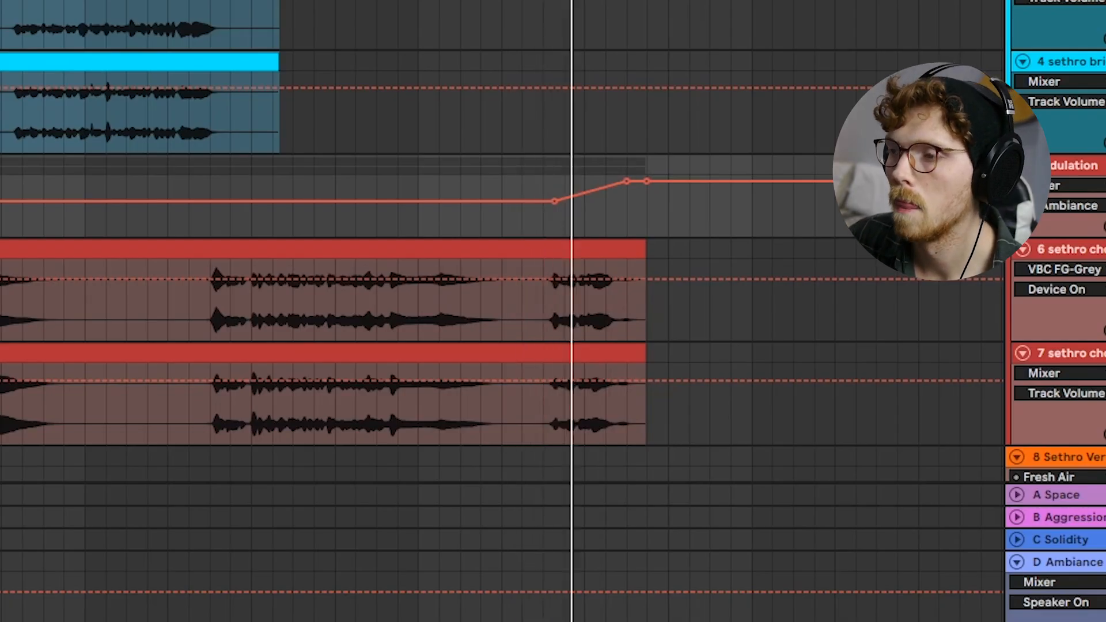